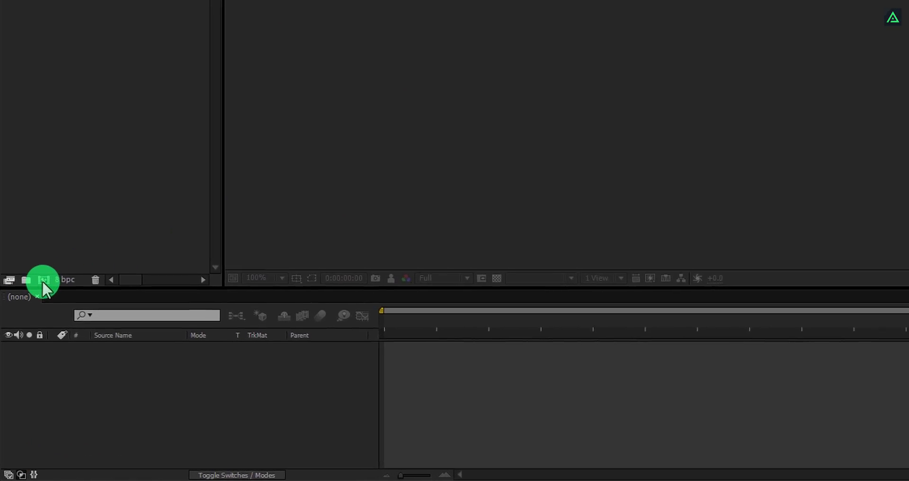
- Create a 1920×1080, 30 fps, 10-second composition named Doodle_Lines with a black background
left_click(39, 300)
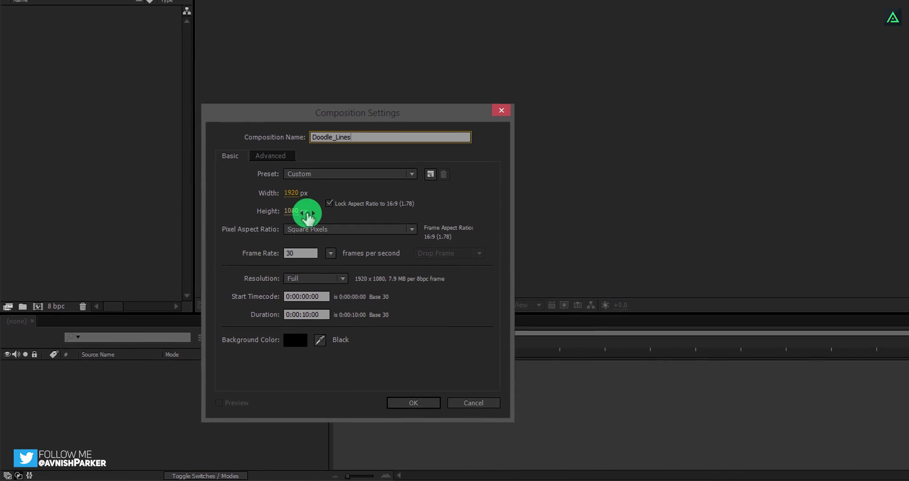
left_click(310, 245)
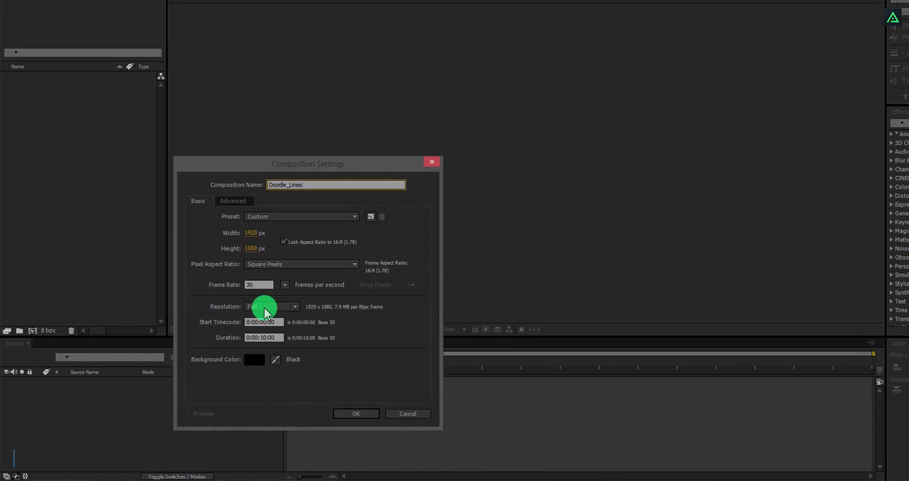
left_click(269, 333)
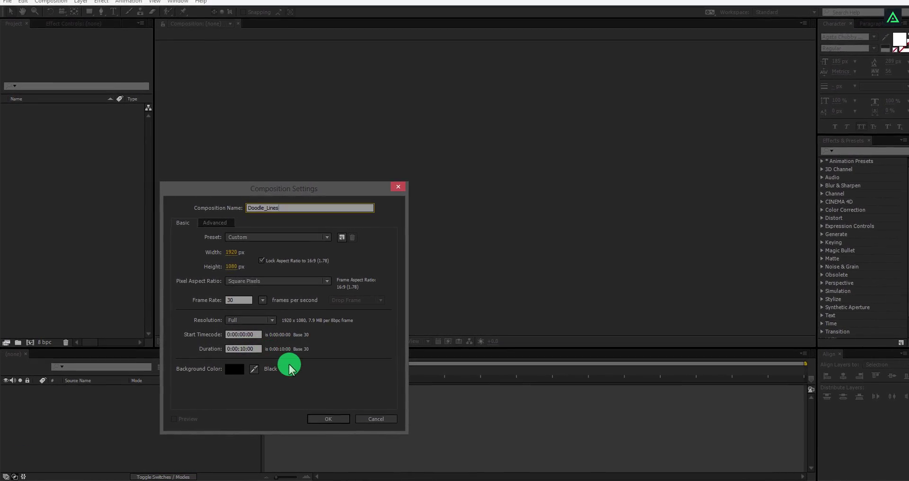
left_click(314, 418)
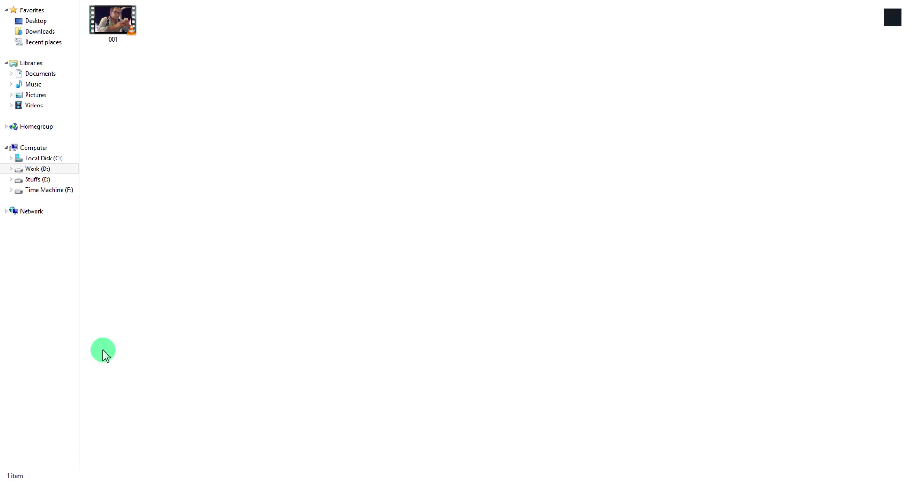
- Import 001.mp4 into the project and place it as layer 1 in Doodle_Lines
left_click_drag(93, 33, 89, 176)
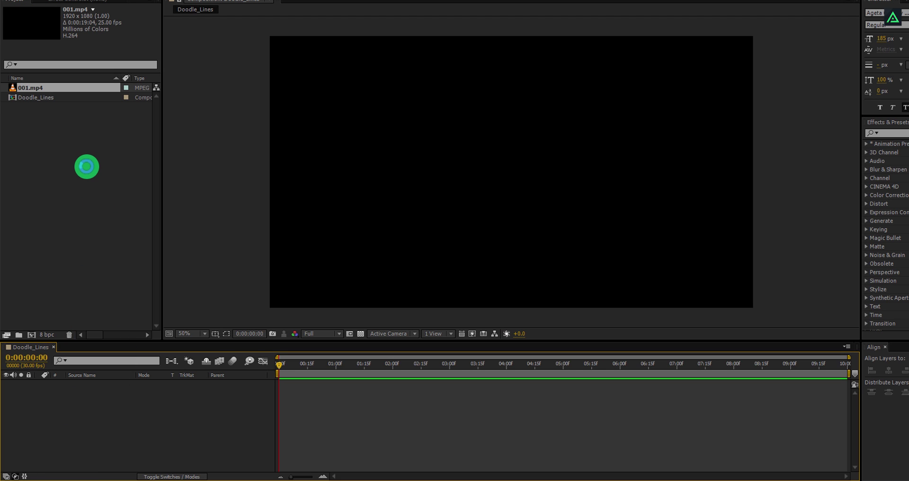
left_click_drag(48, 95, 60, 399)
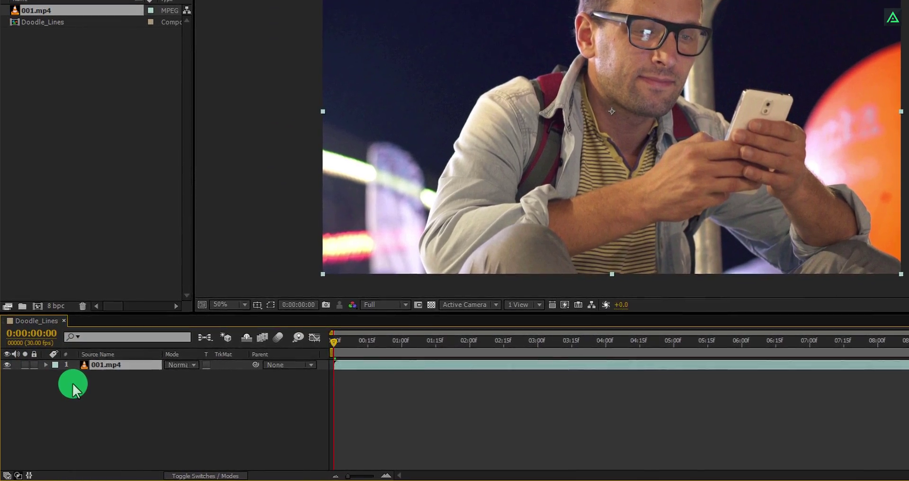
- Add a composition-sized black solid named Doodle above the footage
right_click(73, 383)
mouse_move(101, 259)
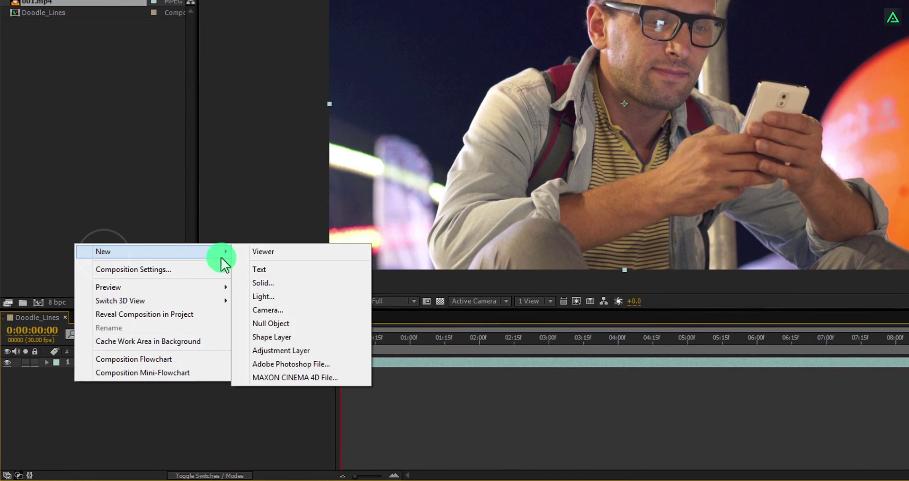
left_click(256, 285)
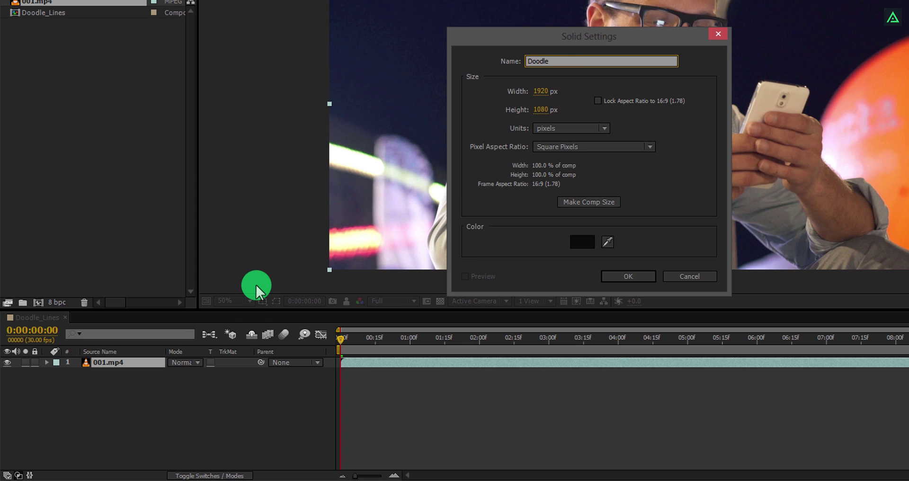
left_click(605, 202)
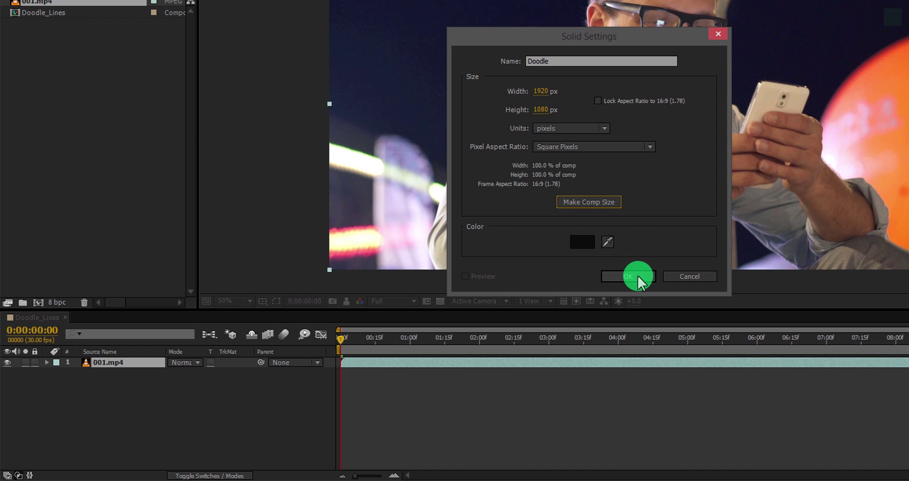
left_click(638, 275)
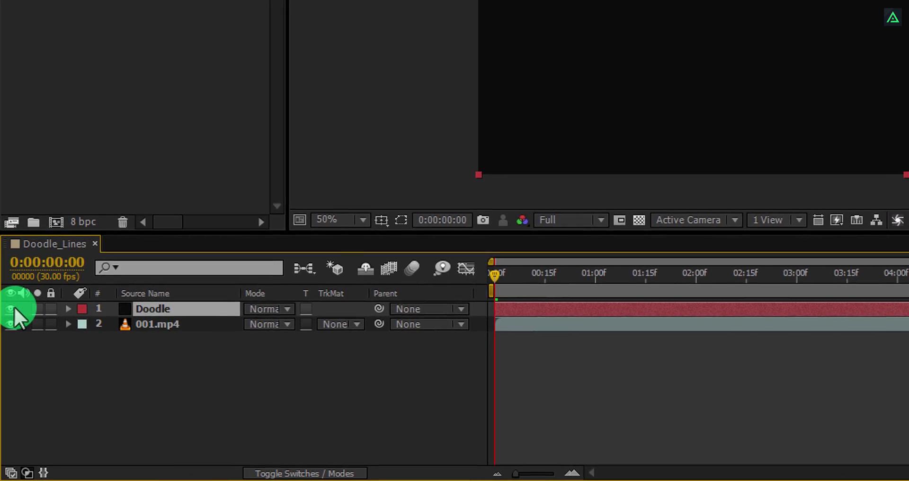
- Hide the Doodle solid and pan the view onto the man's face
left_click(11, 308)
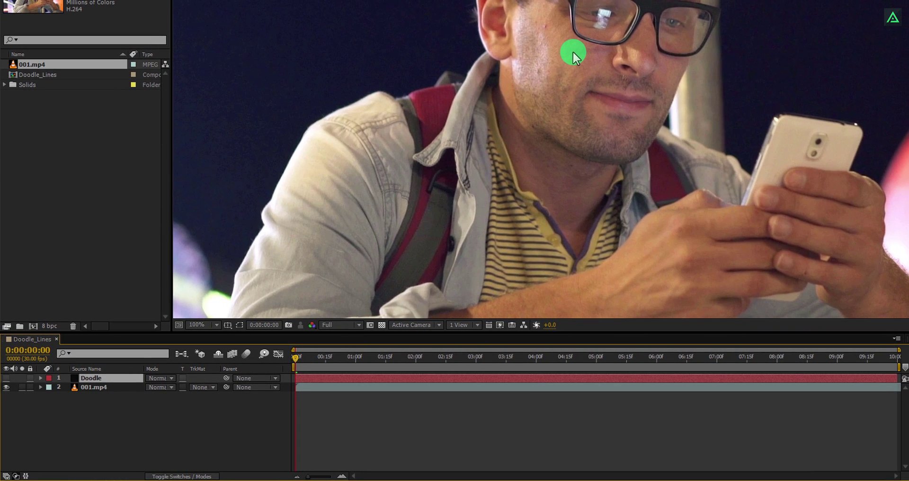
key("space")
left_click_drag(574, 50, 409, 171)
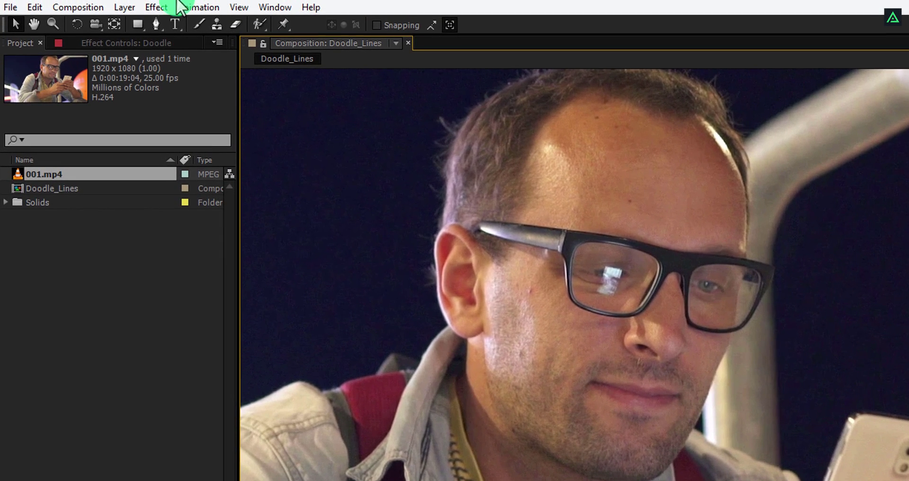
- Select the Pen tool to trace the glasses' frame as Mask 1 on Doodle
left_click(152, 26)
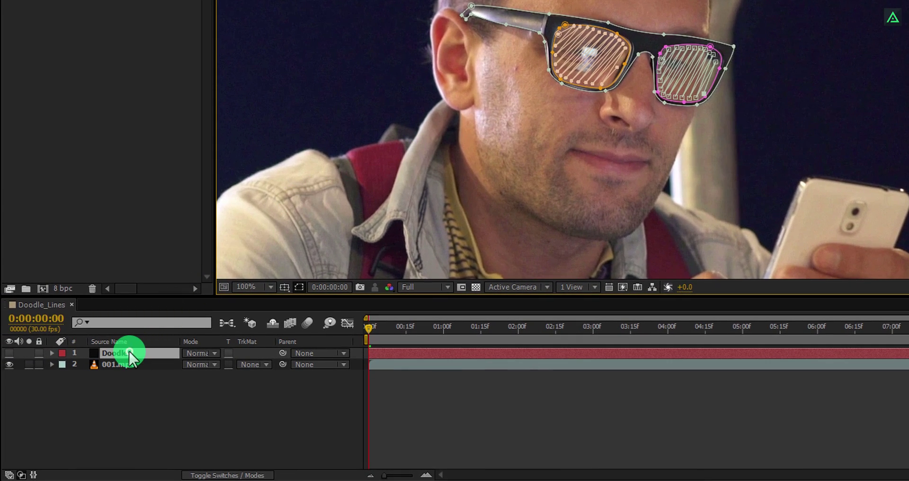
- Set all the Doodle layer's masks to mask mode None
left_click(129, 353)
key("m")
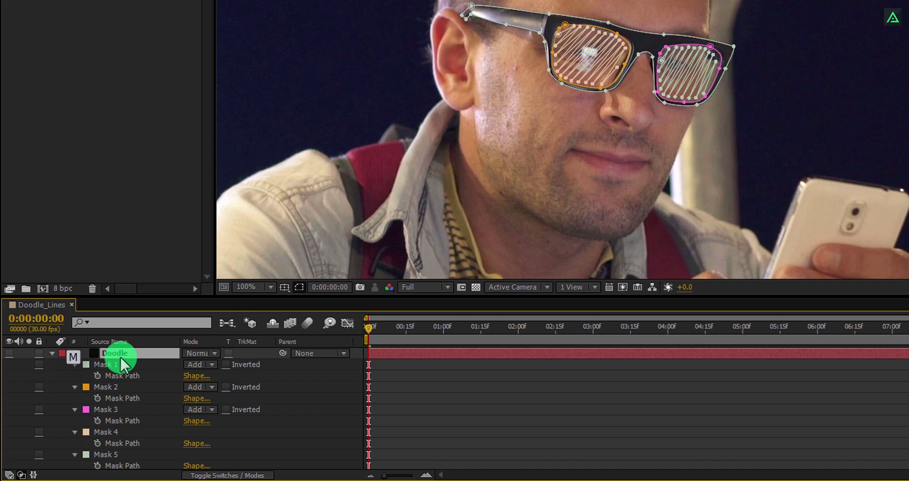
left_click(114, 364)
left_click(109, 455, "shift")
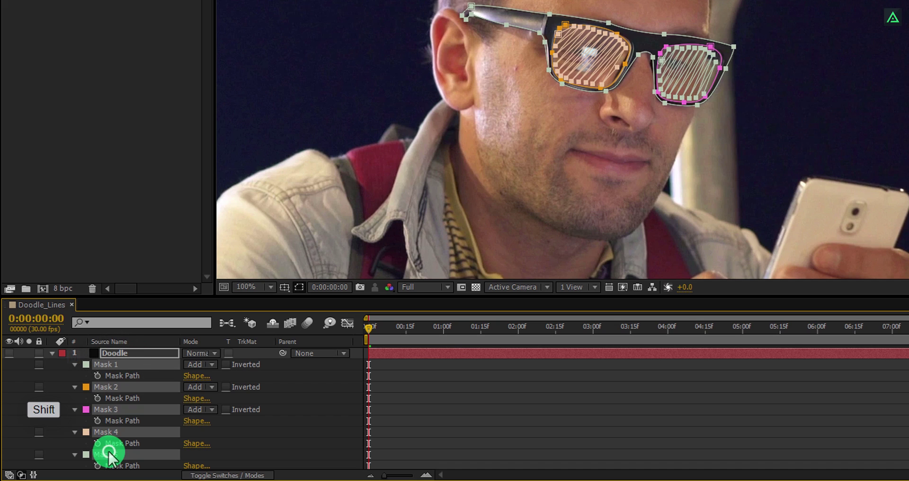
left_click(199, 409)
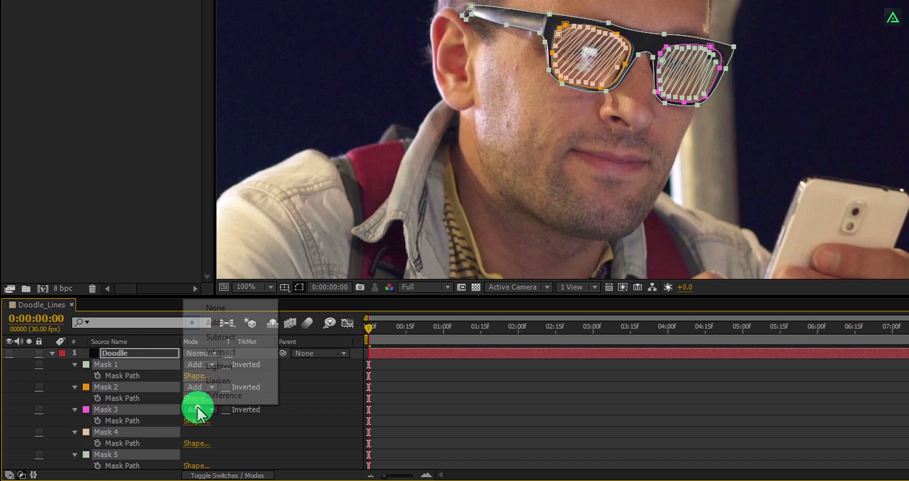
left_click(216, 312)
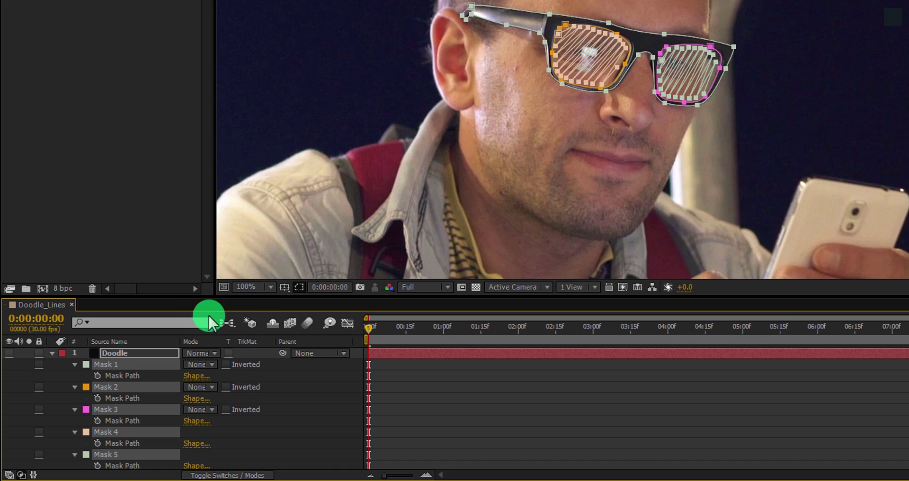
- Make the Doodle solid visible again and search Effects & Presets for Stroke
left_click(9, 354)
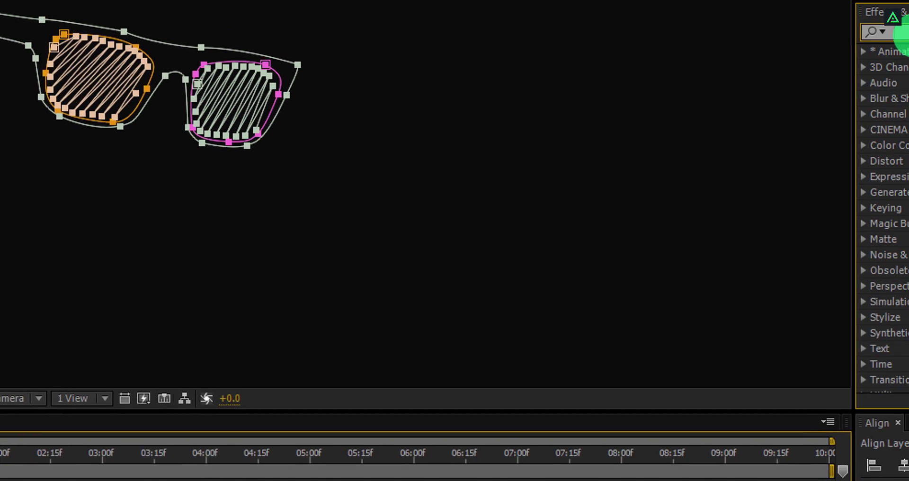
left_click(892, 29)
type("stroke")
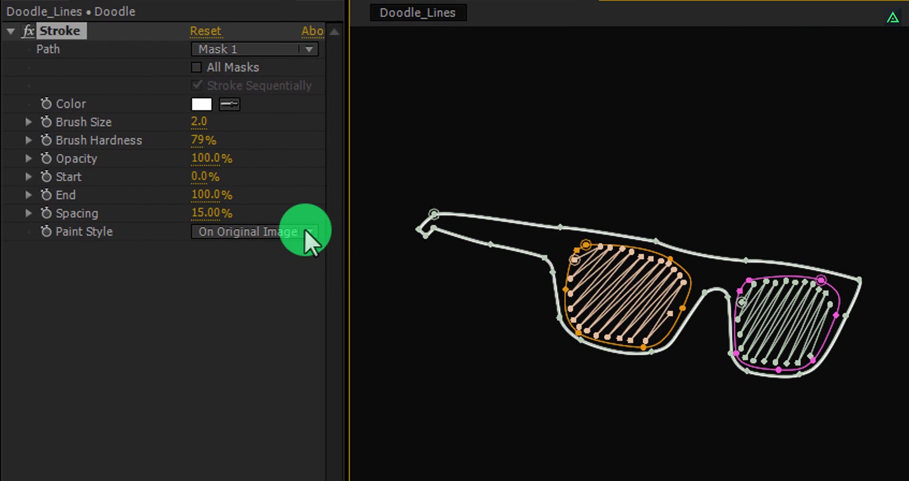
- Make the Stroke paint On Transparent across All Masks, with mask path outlines hidden
left_click(289, 233)
left_click(278, 278)
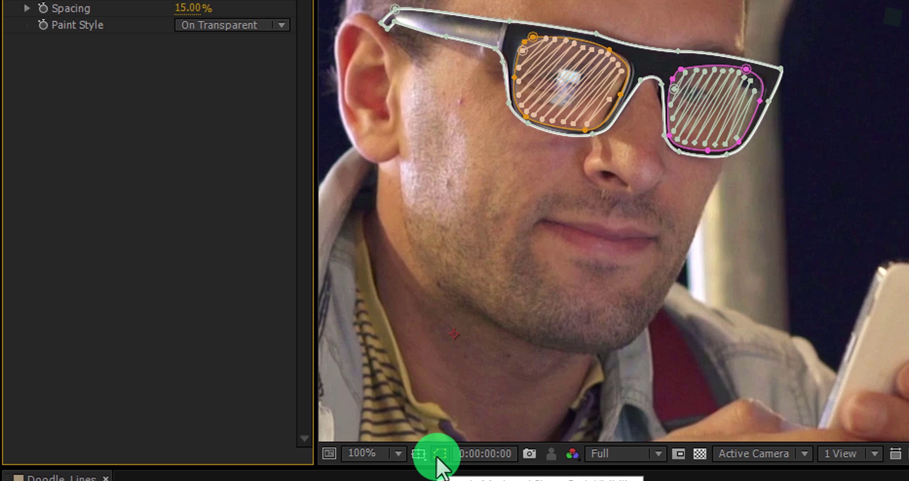
left_click(439, 455)
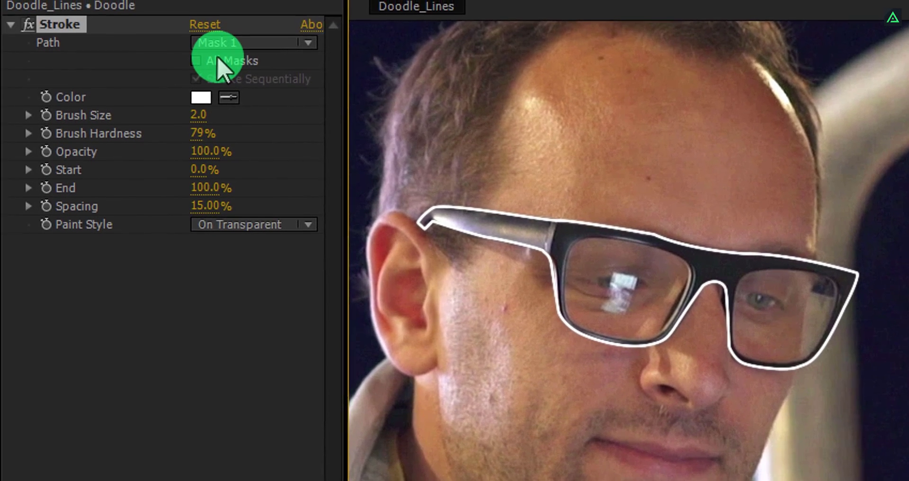
left_click(218, 67)
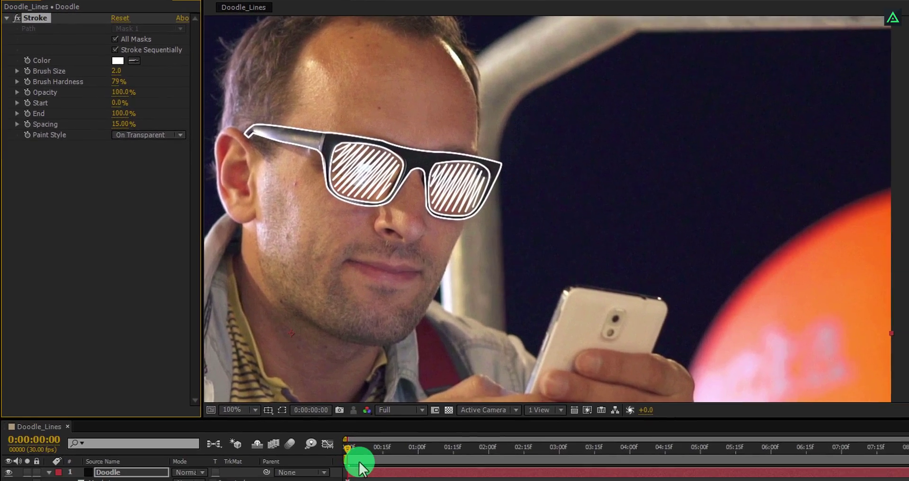
- Keyframe Stroke Start and End at the beginning, with End at 0%
key("m")
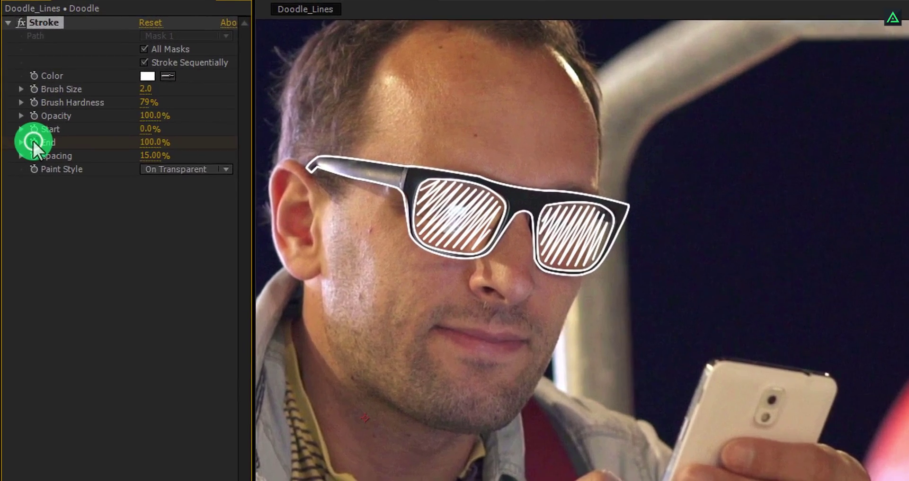
left_click(26, 110)
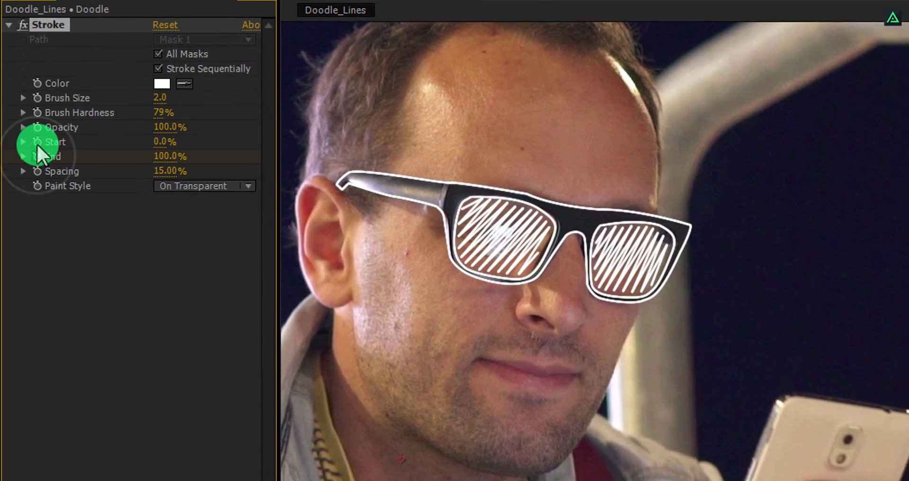
left_click(37, 142)
left_click(168, 158)
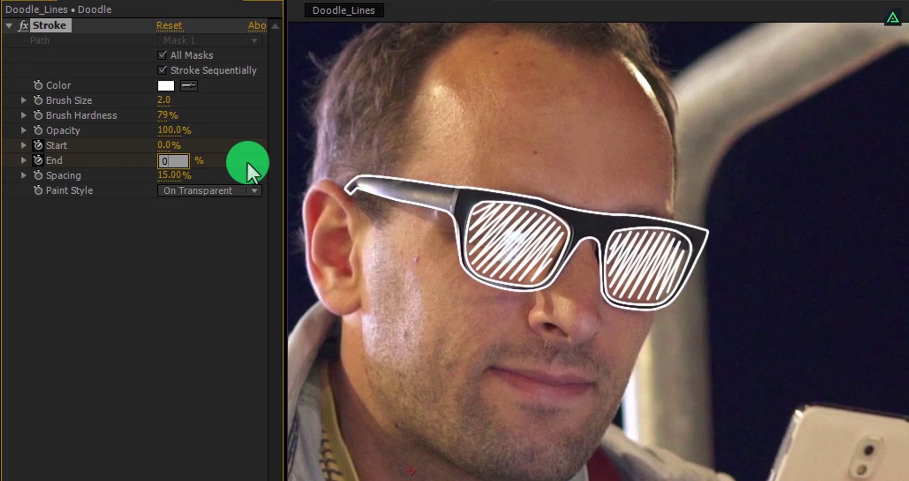
type("0")
key("Return")
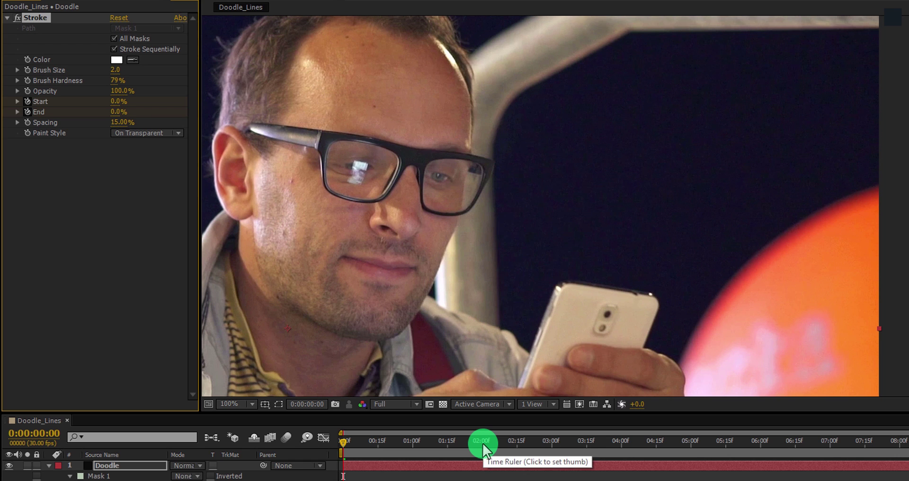
- At 0:00:02:00 set both Stroke End and Start to 100%
left_click(482, 443)
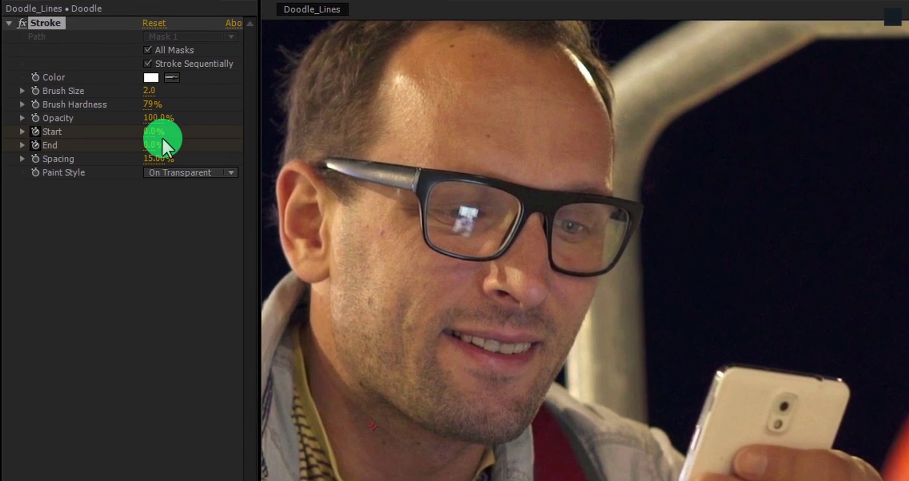
left_click(153, 145)
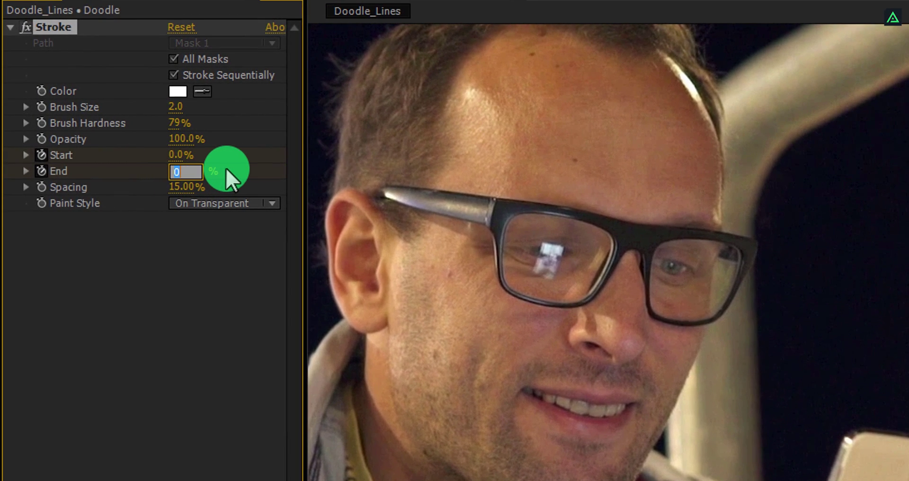
type("100")
key("Return")
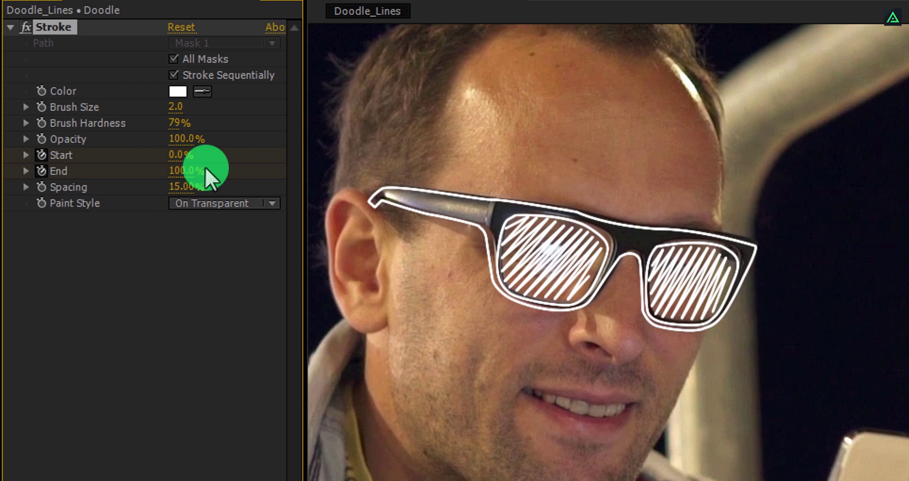
left_click(177, 157)
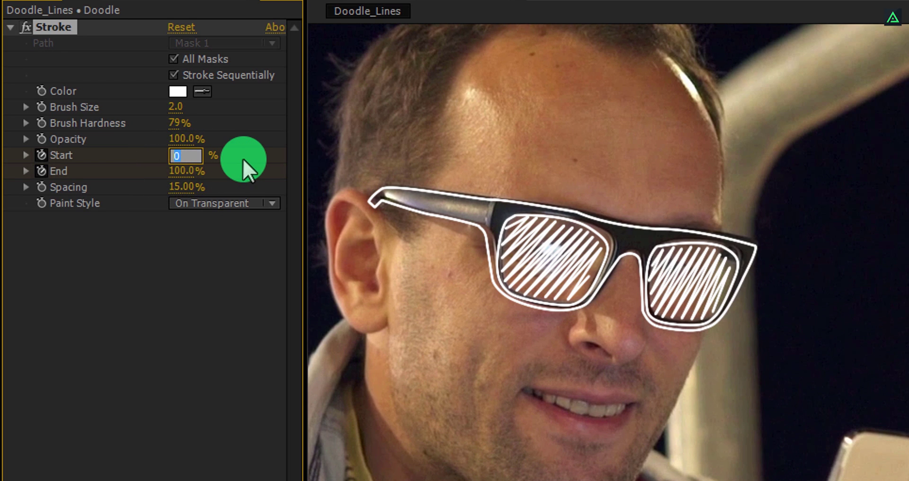
type("100")
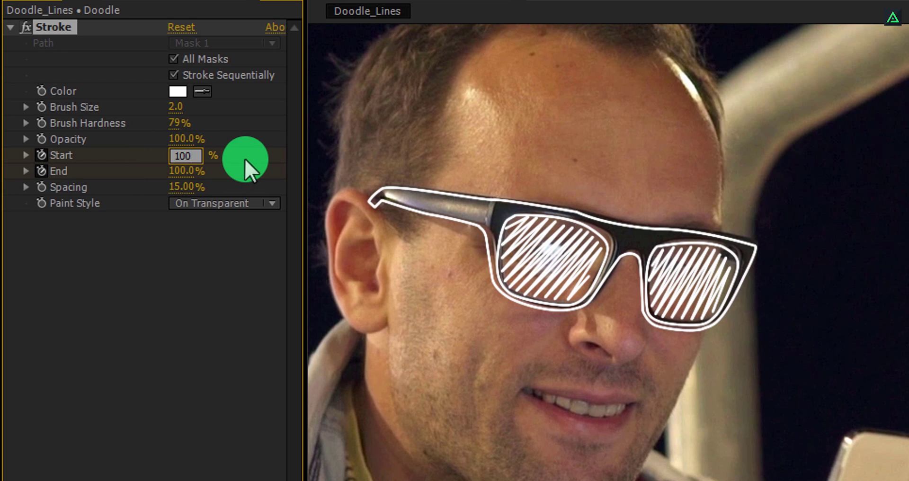
key("Return")
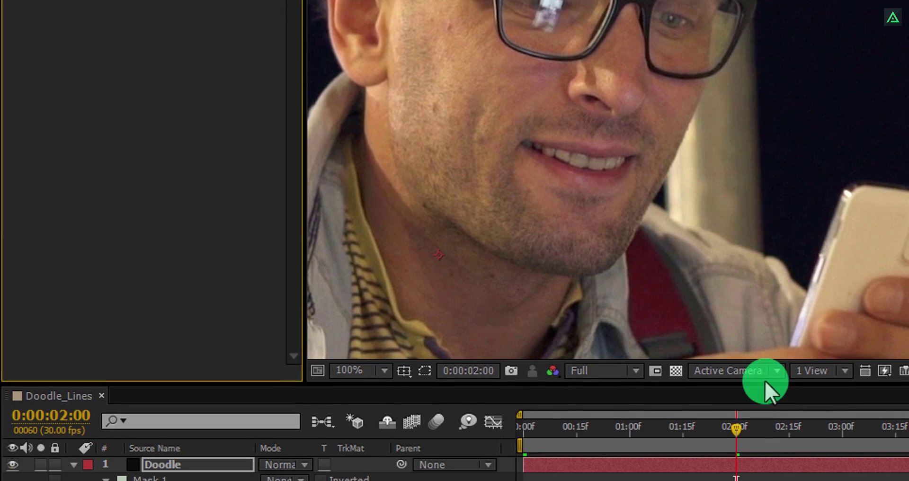
- Shift the Stroke Start keyframes about one second later
key("u")
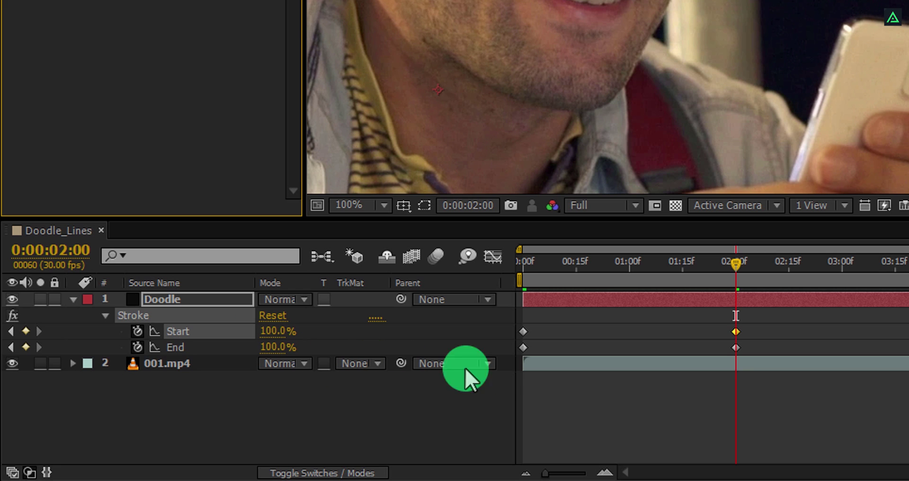
left_click_drag(751, 316, 558, 333)
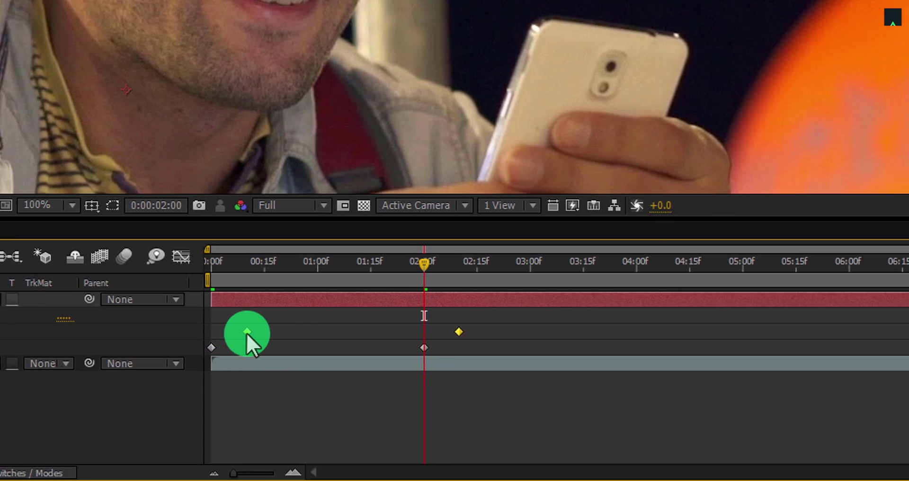
left_click_drag(246, 334, 159, 334)
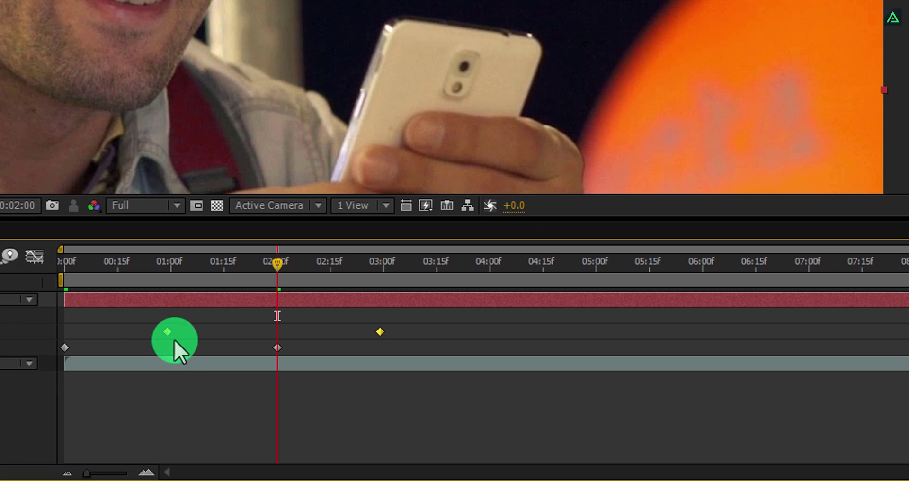
- Apply Easy Ease to all four stroke keyframes and sharpen their speed curves in the Graph Editor
left_click_drag(405, 333, 58, 368)
right_click(62, 350)
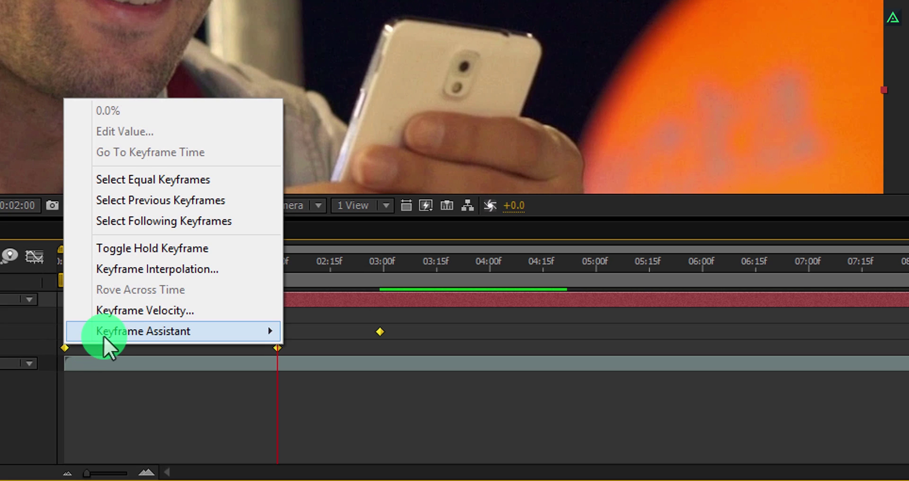
mouse_move(104, 332)
left_click(350, 374)
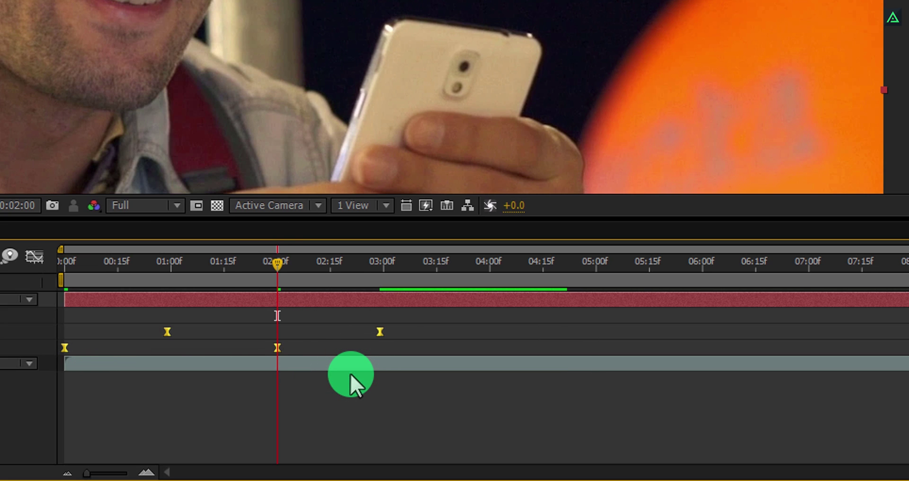
left_click(36, 256)
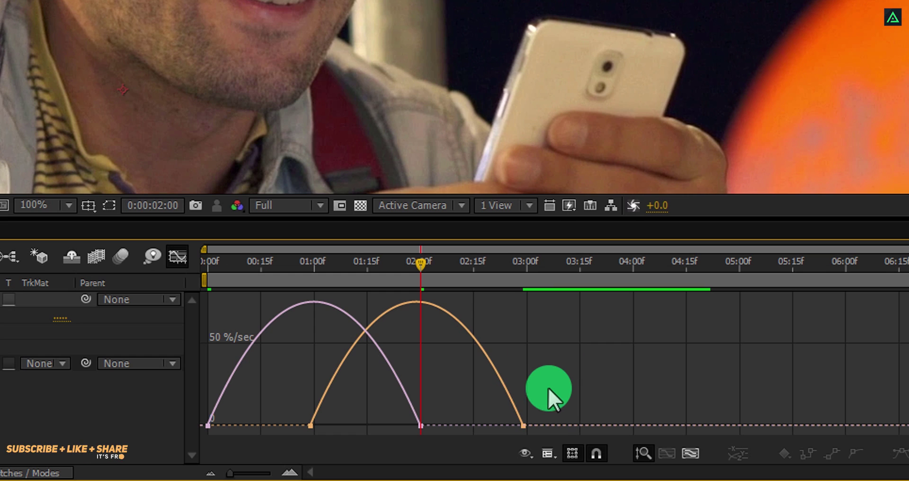
left_click_drag(507, 433, 319, 421)
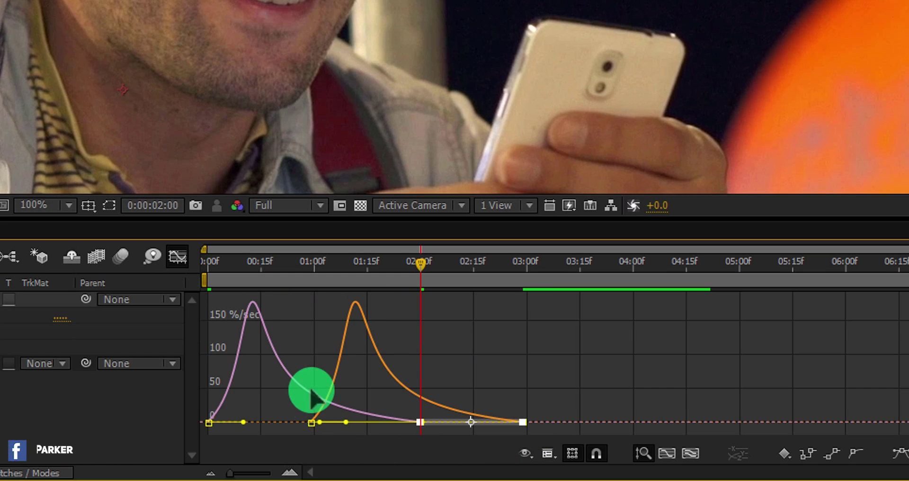
right_click(349, 362)
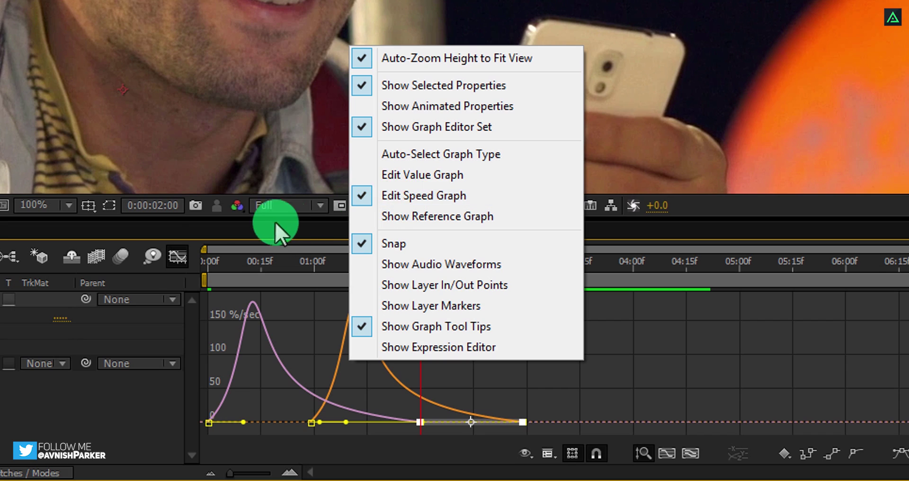
left_click(179, 252)
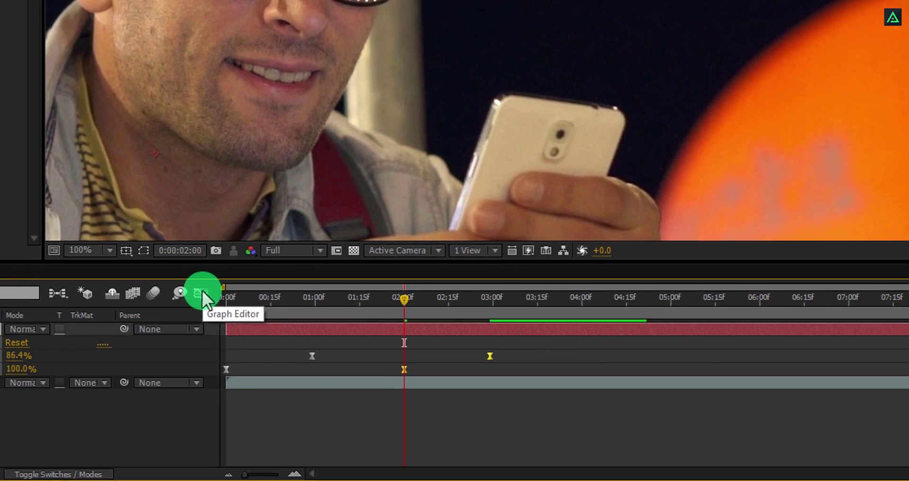
- RAM-preview the doodle with NumPad 0, stop it, and scrub the glasses drawing on
key("KP_0")
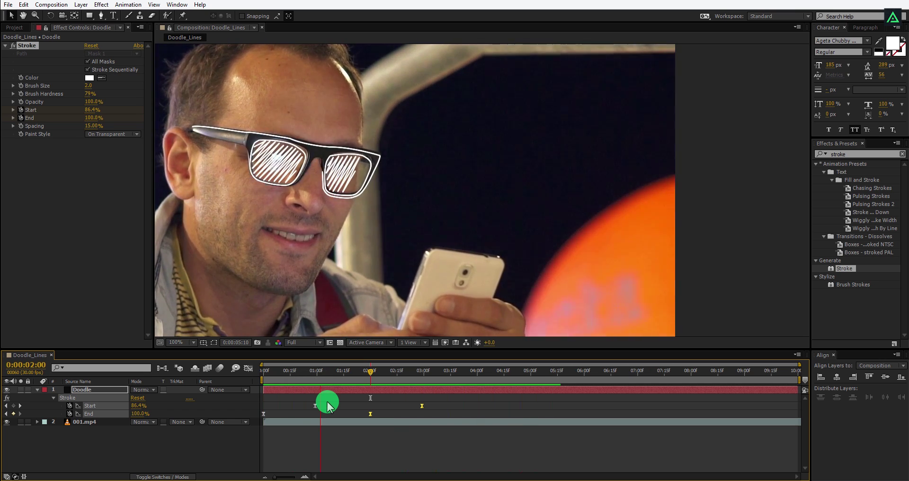
left_click(278, 371)
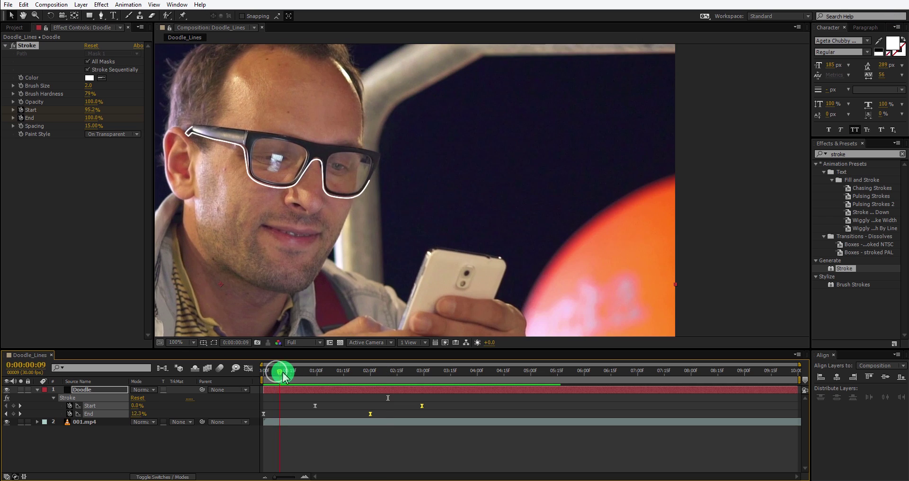
left_click_drag(283, 374, 315, 382)
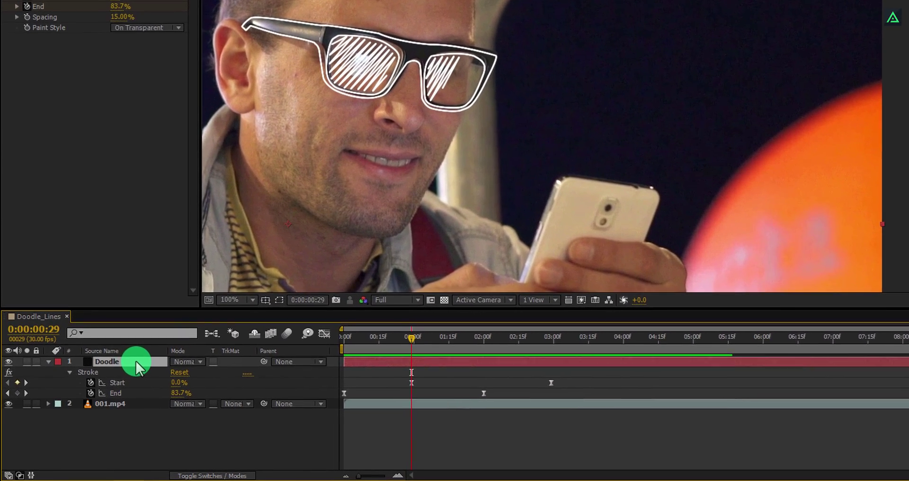
- Duplicate the Doodle layer twice and rename the bottom copy Doodle Outline
key("ctrl+d")
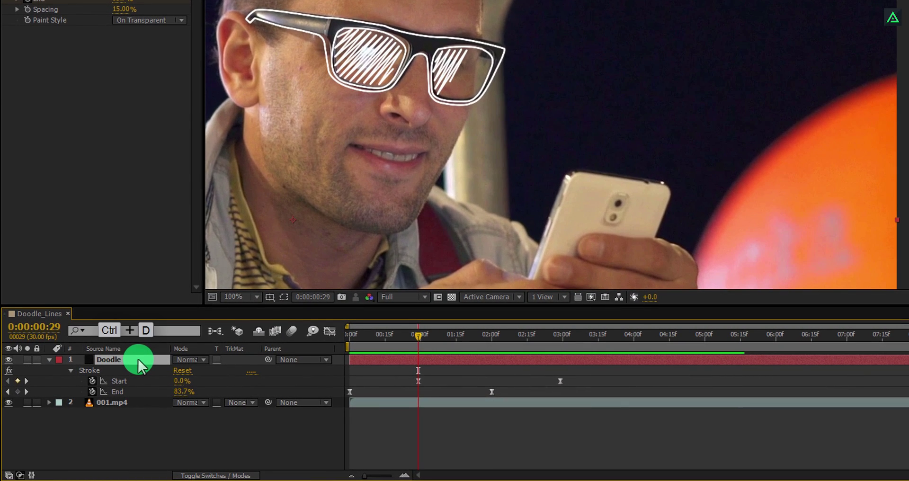
key("ctrl+d")
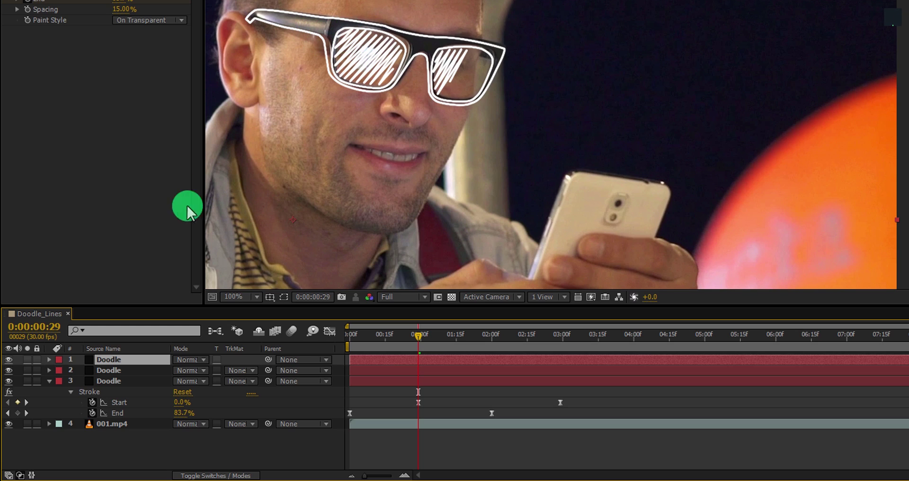
left_click(137, 385)
key("Return")
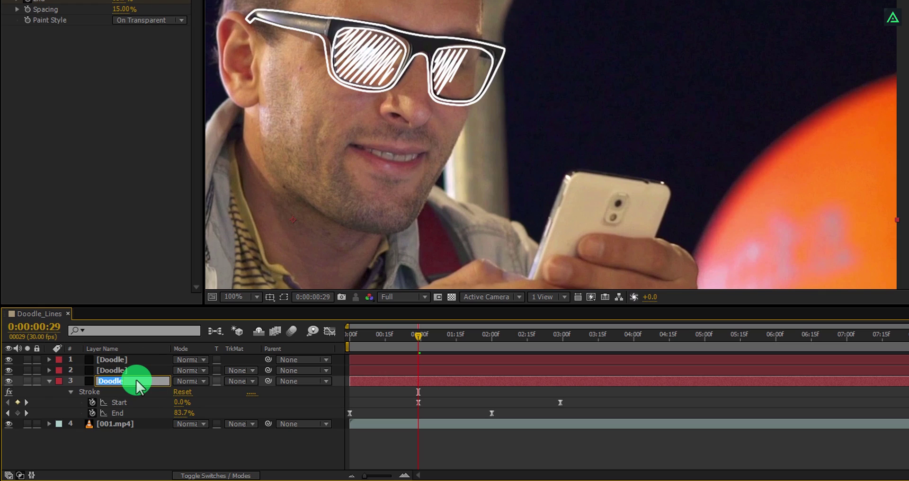
type("Ou")
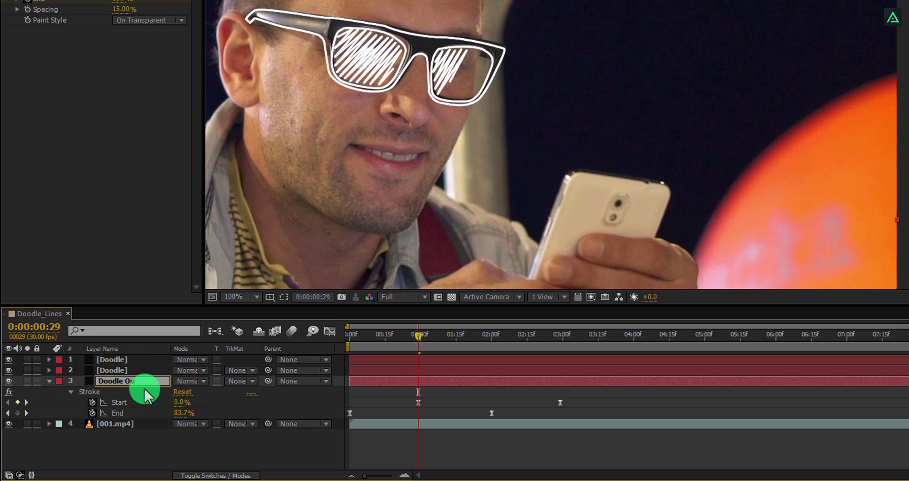
type("tline")
key("Return")
- Rename the middle copy Doodle lens and the top copy Doodle Glass
left_click(142, 371)
key("Return")
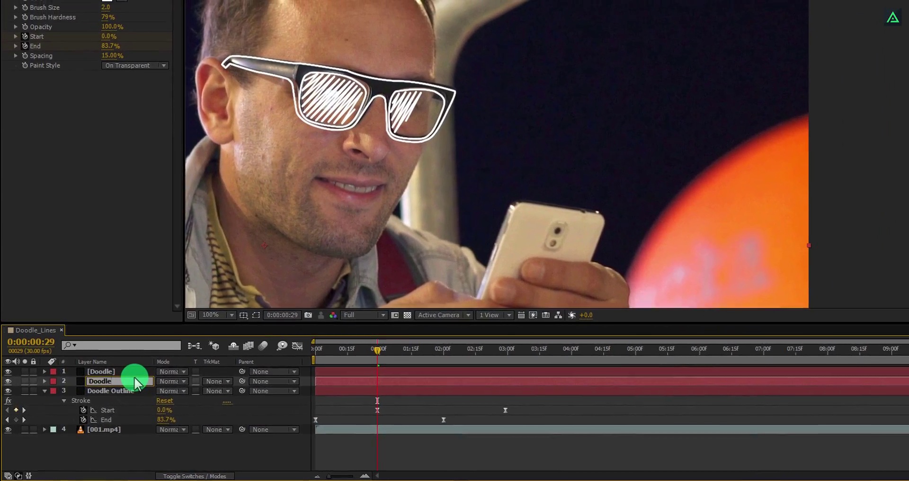
type("lens")
key("Return")
left_click(135, 373)
key("Return")
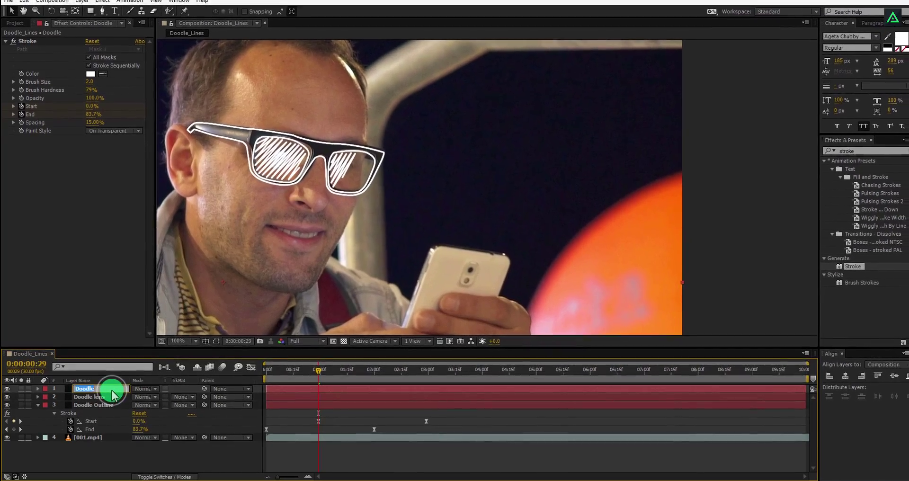
type("Glass")
key("Return")
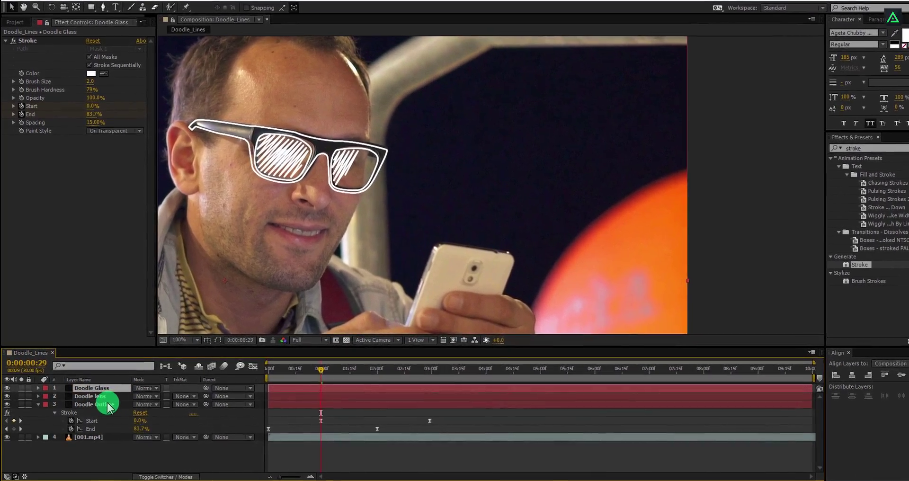
left_click(108, 404)
- Delete Masks 2 through 5 from Doodle Outline, keeping only the frame-outline Mask 1
key("m")
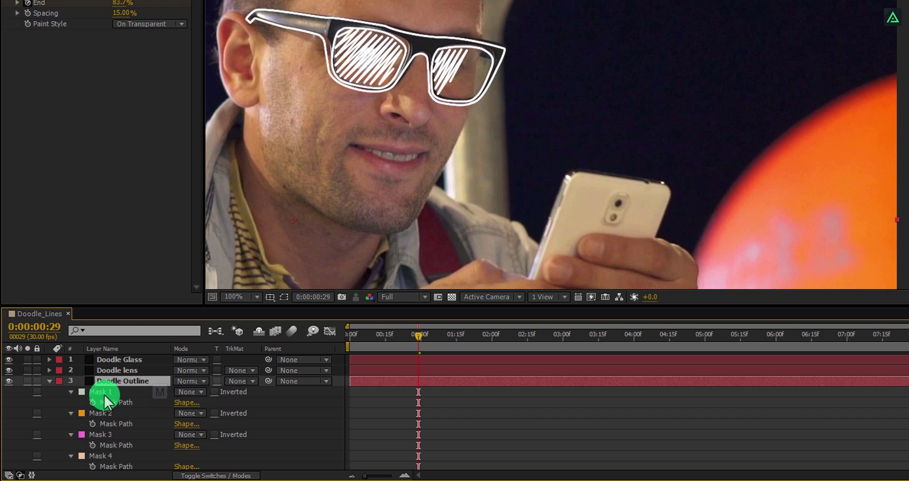
left_click(105, 394)
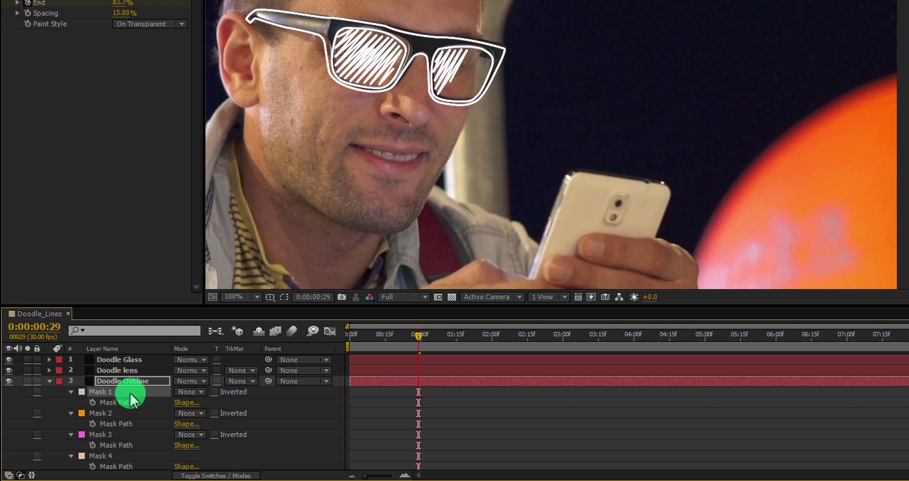
left_click(282, 297)
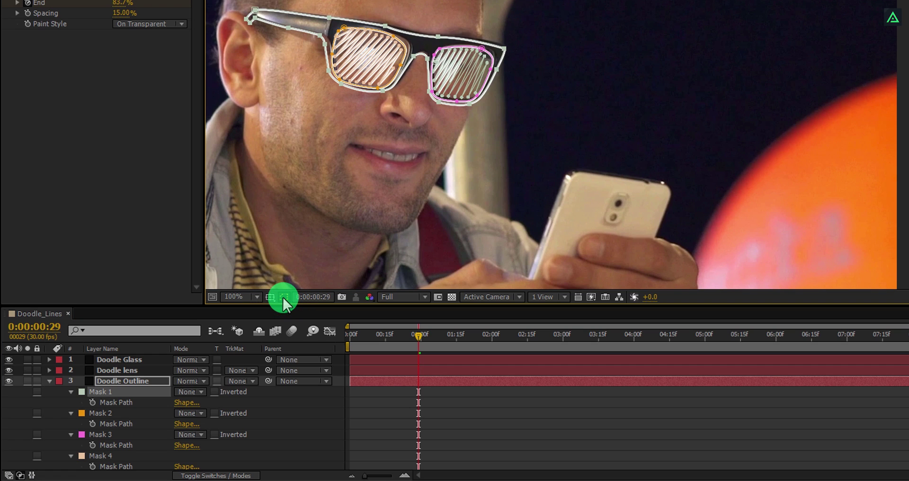
left_click(106, 413)
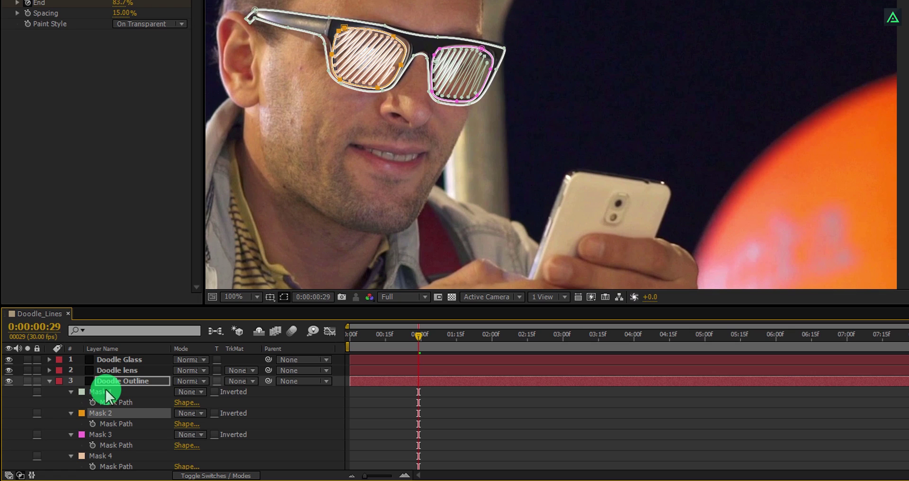
left_click(107, 392)
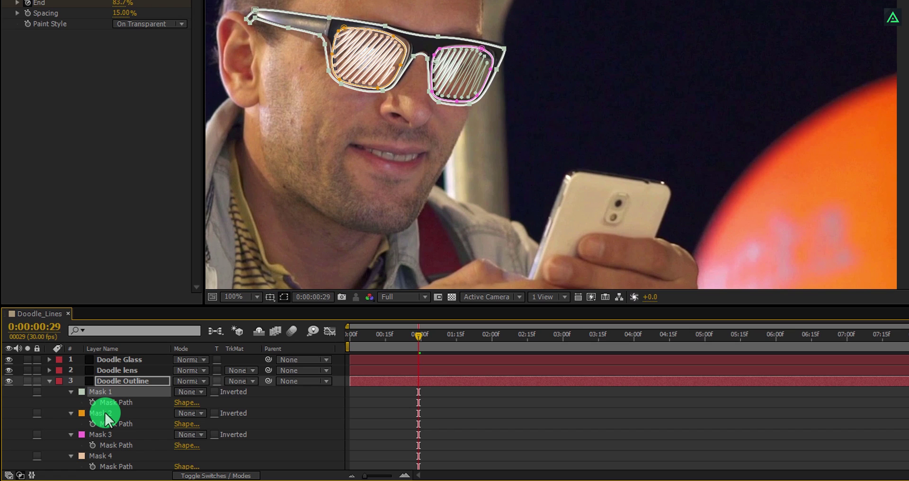
left_click(104, 413)
scroll(104, 413, "down", 1)
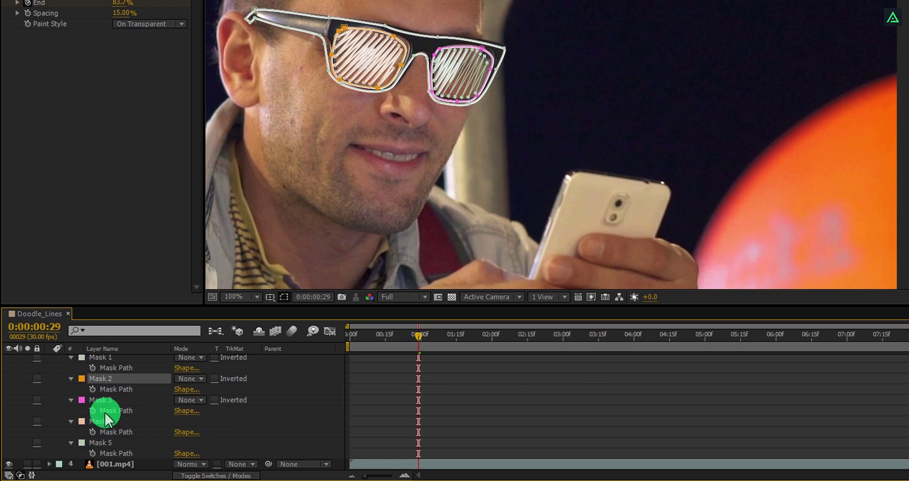
left_click(100, 440, "shift")
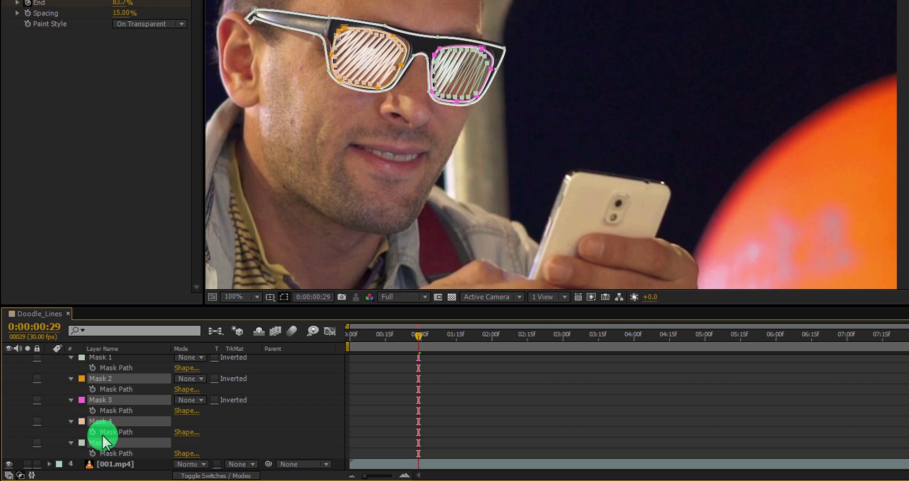
key("Delete")
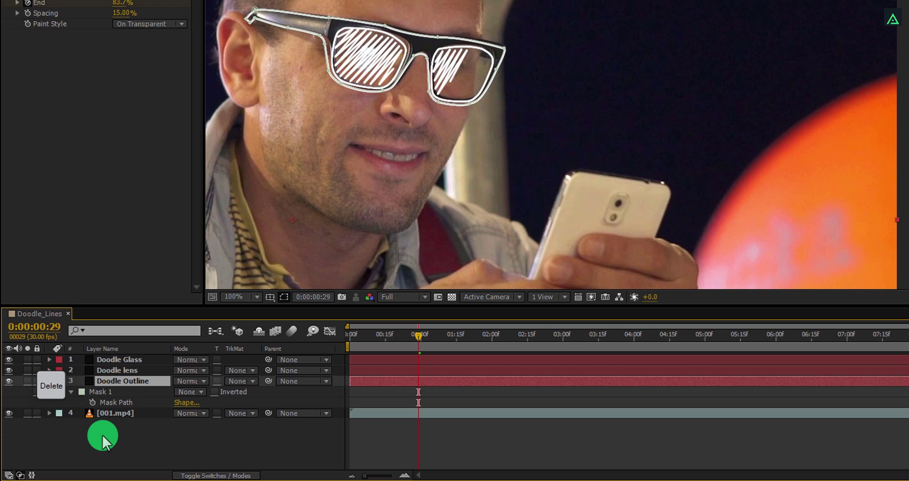
left_click(110, 381)
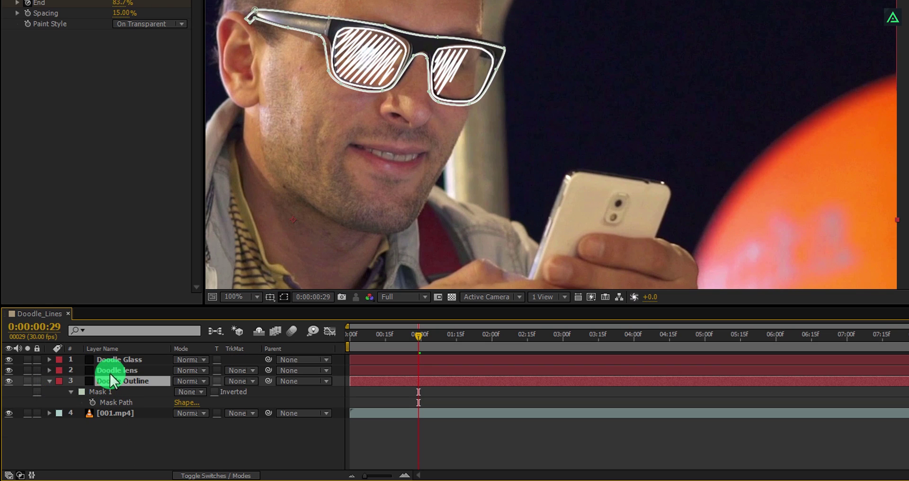
- Delete the frame Mask 1 and glass-hatch Masks 4–5 from Doodle lens, keeping rim Masks 2 and 3
left_click(110, 372)
key("m")
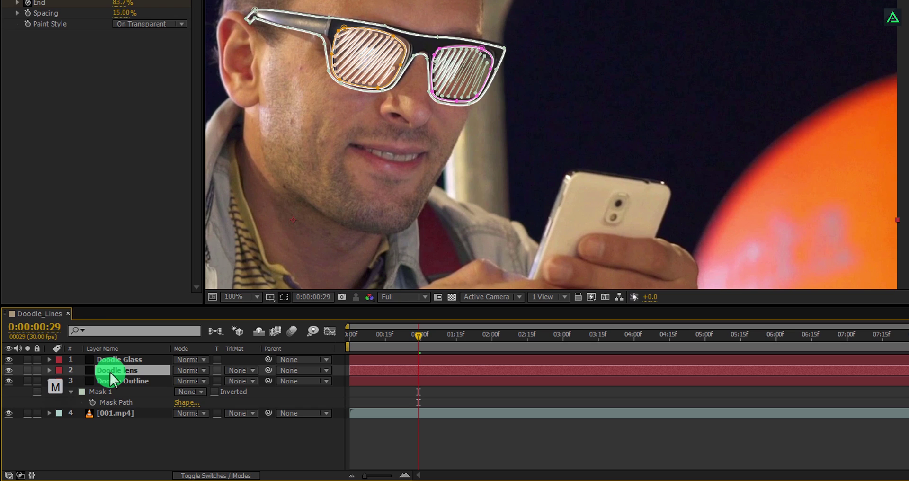
left_click(106, 402)
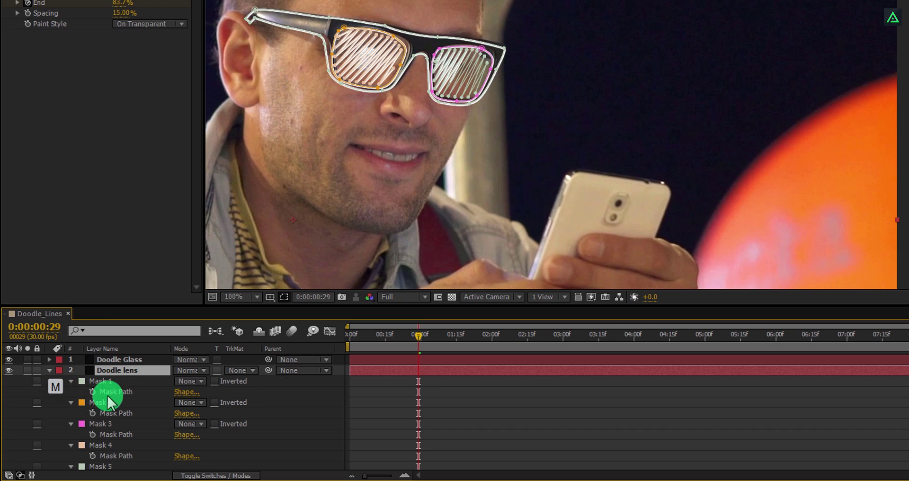
left_click(104, 422)
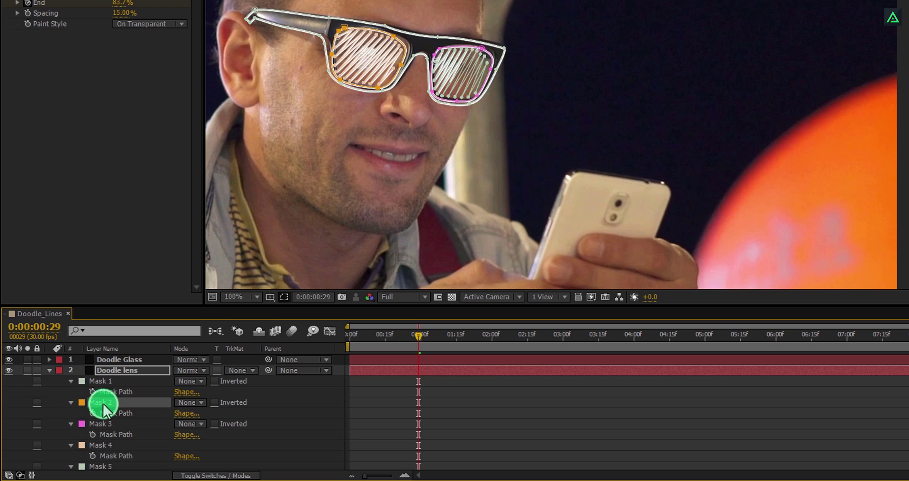
left_click(103, 421)
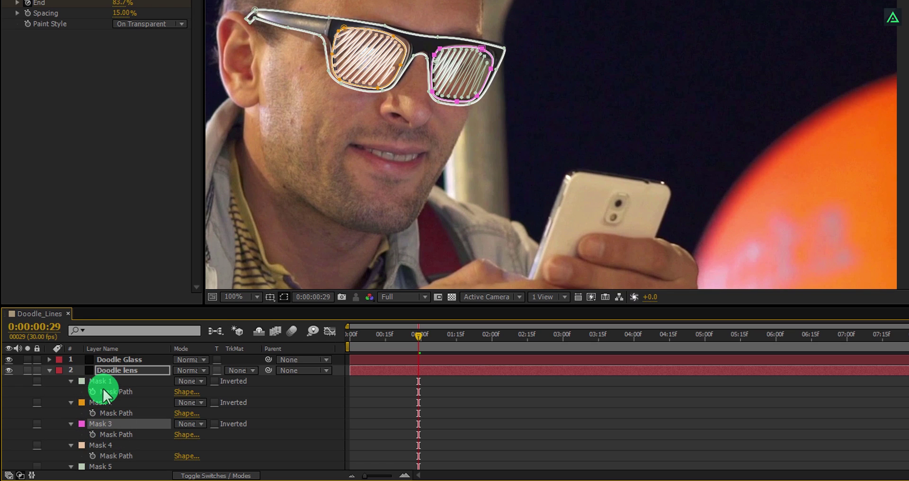
left_click(104, 382)
key("Delete")
left_click(104, 423)
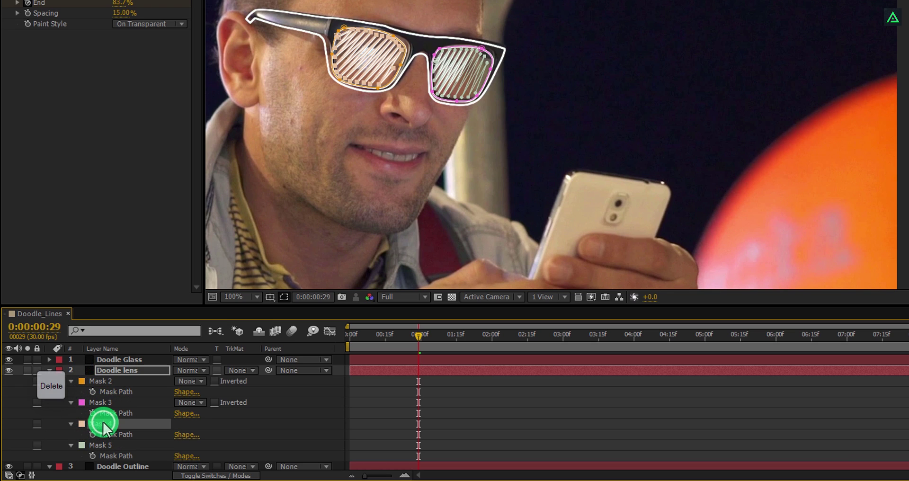
key("Delete")
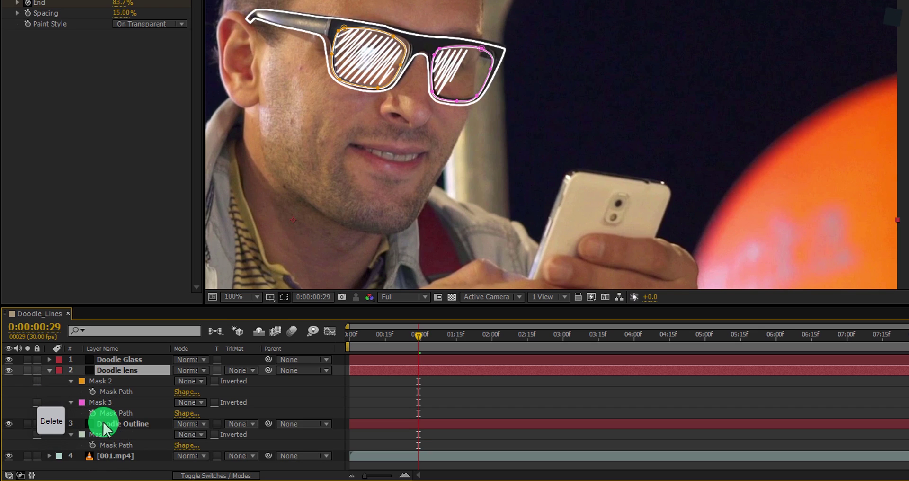
- Delete Masks 1–3 from Doodle Glass, then hide mask paths and scrub through the first second
left_click(109, 360)
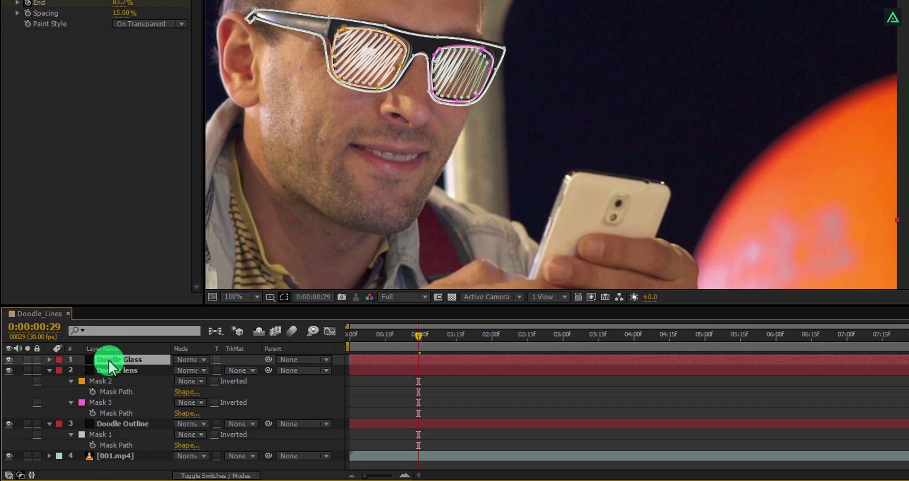
key("m")
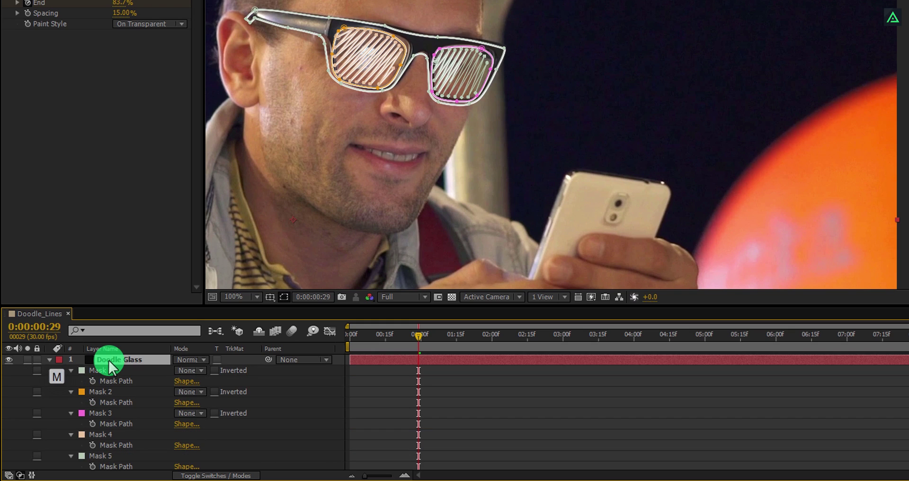
left_click_drag(103, 370, 105, 413)
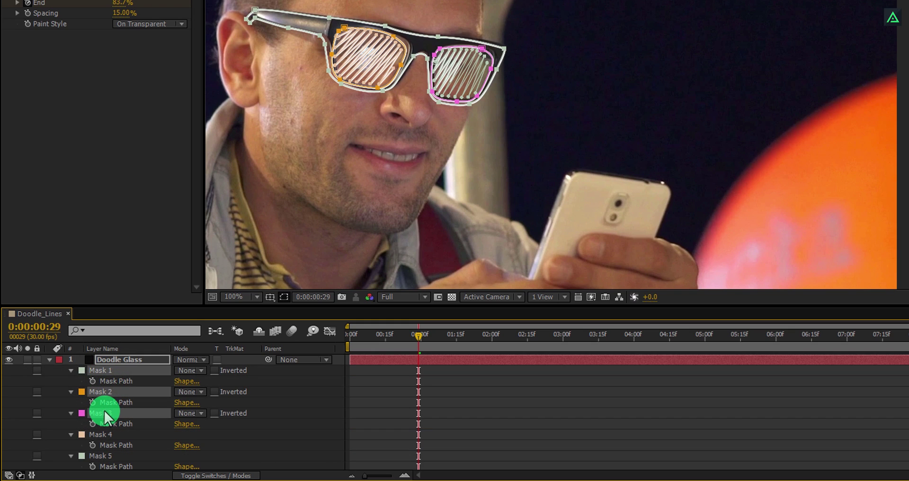
key("Delete")
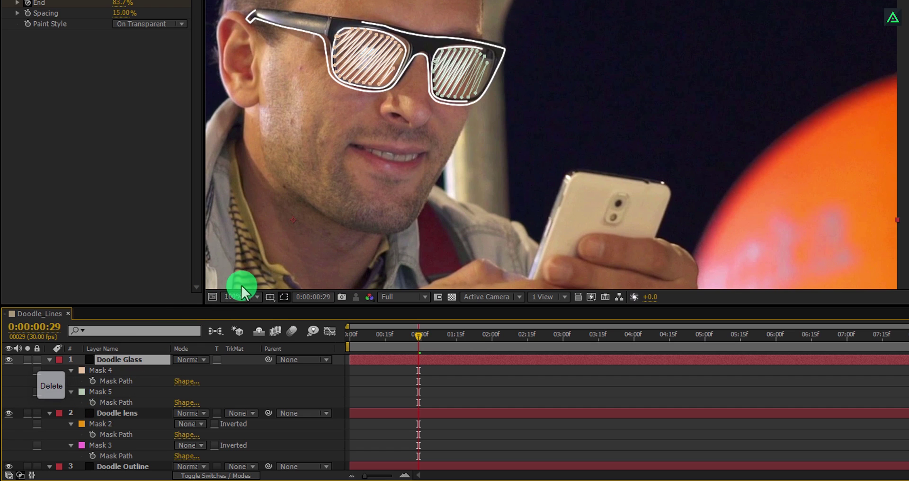
left_click(281, 297)
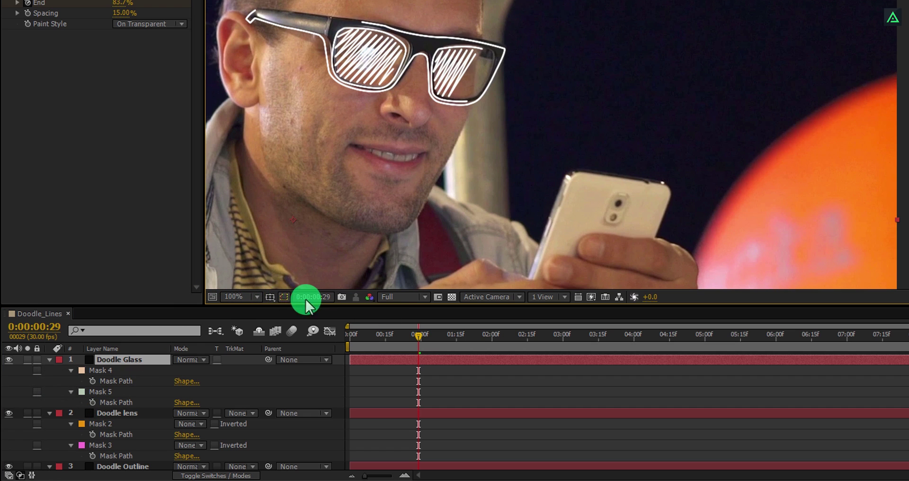
left_click_drag(358, 338, 407, 362)
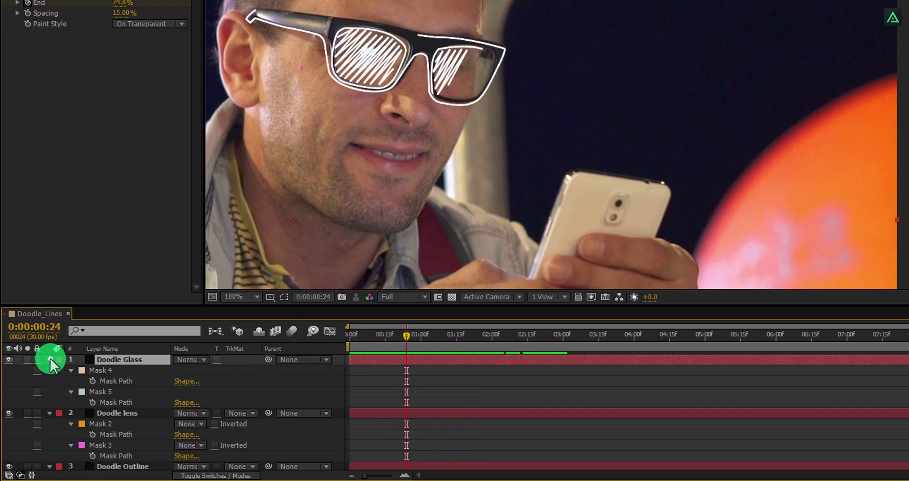
- Change the Doodle Glass Stroke colour to bright green 06FF35
left_click(50, 359)
left_click(50, 370)
left_click(49, 381)
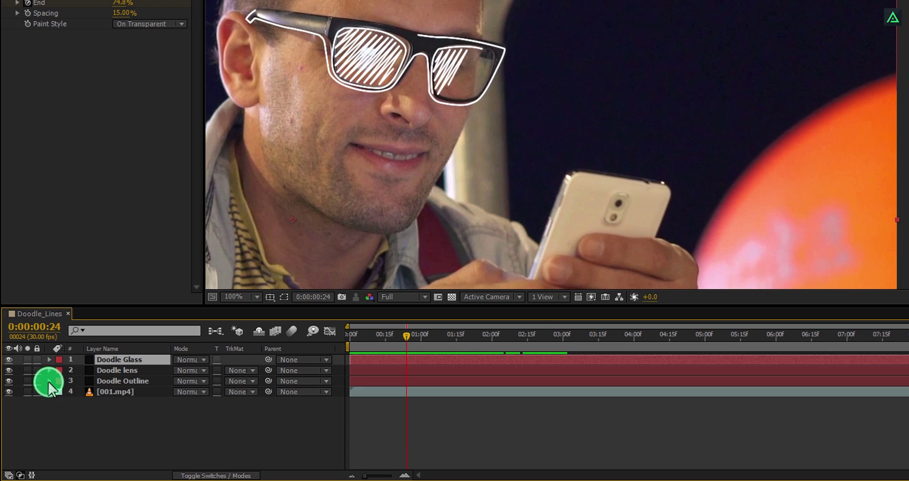
left_click(142, 358)
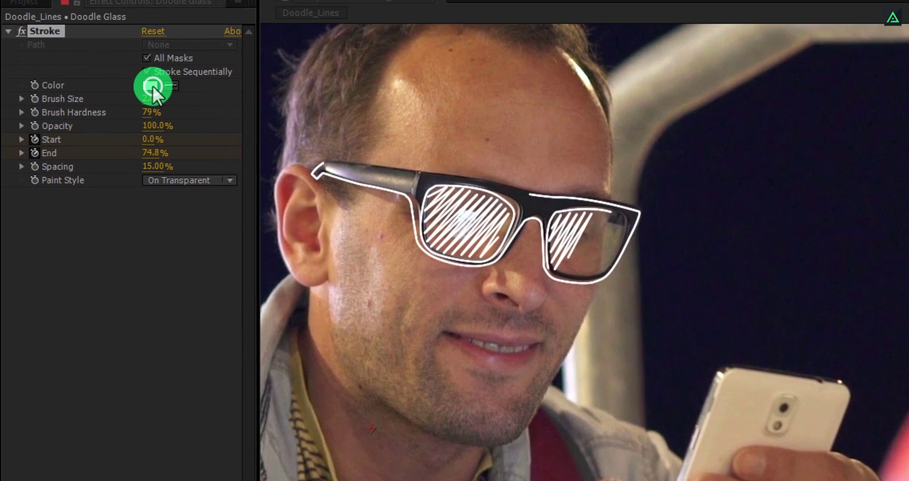
left_click(153, 85)
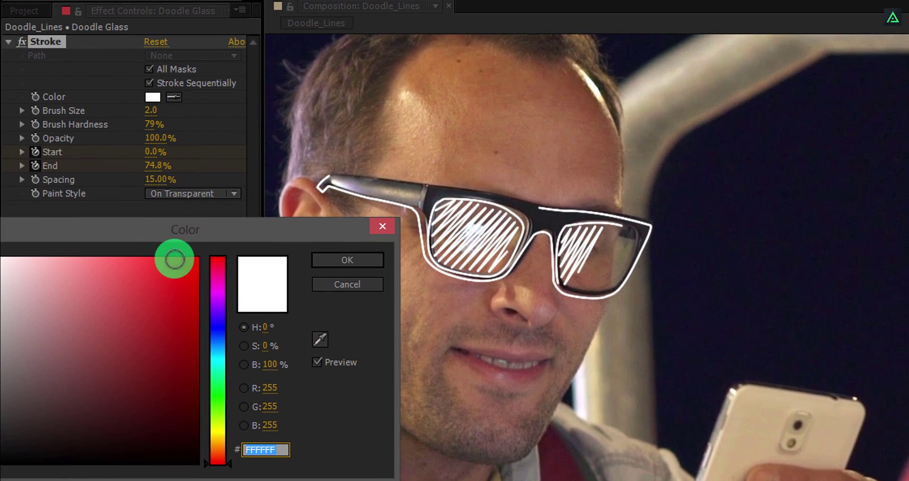
left_click(173, 271)
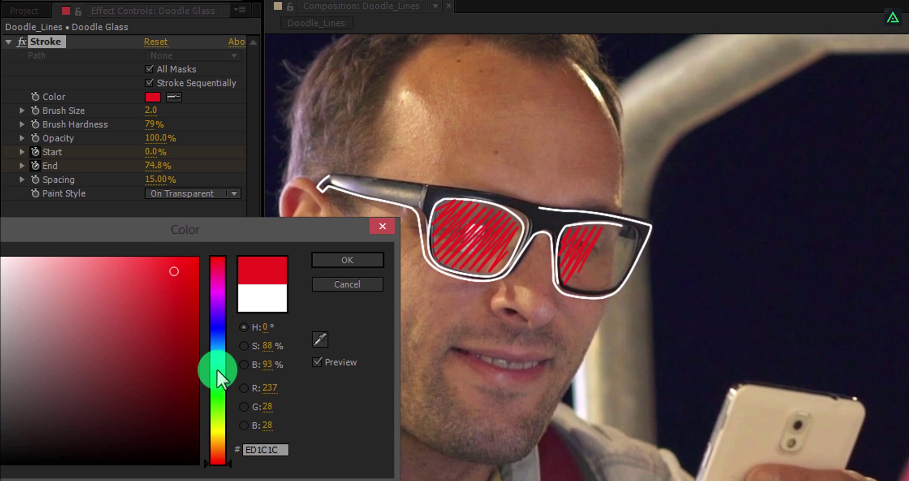
left_click(217, 388)
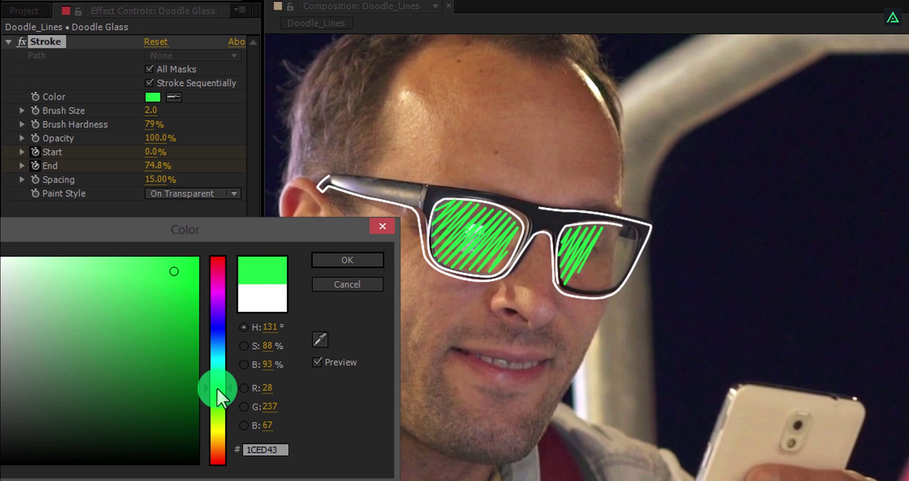
left_click_drag(187, 269, 211, 249)
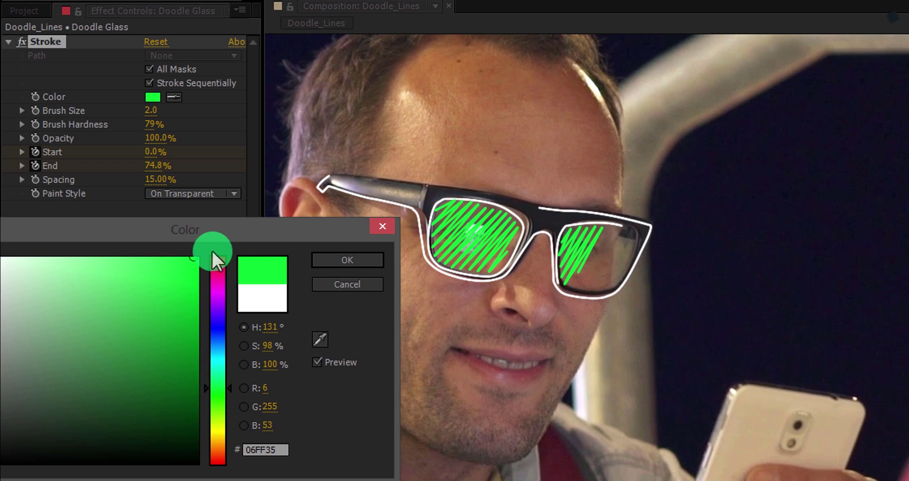
left_click(339, 265)
- Set the Doodle lens Stroke colour to golden yellow FFCC00
left_click(142, 324)
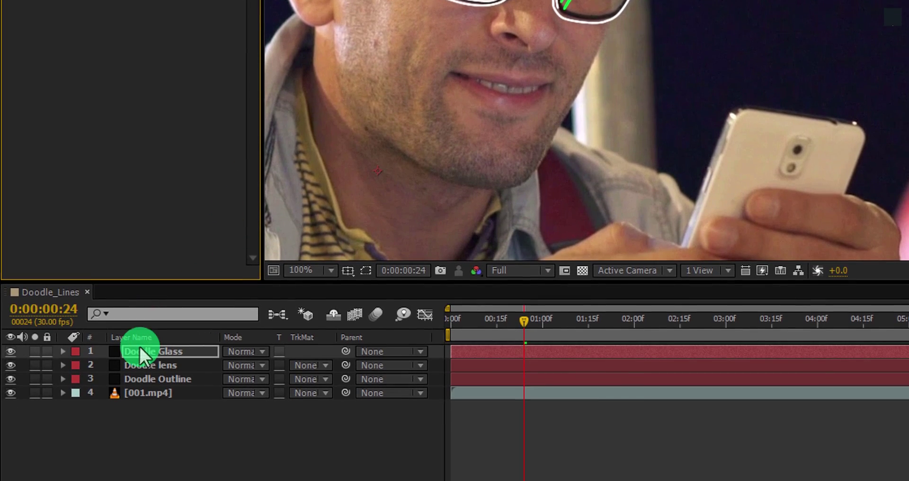
key("Return")
left_click(137, 336)
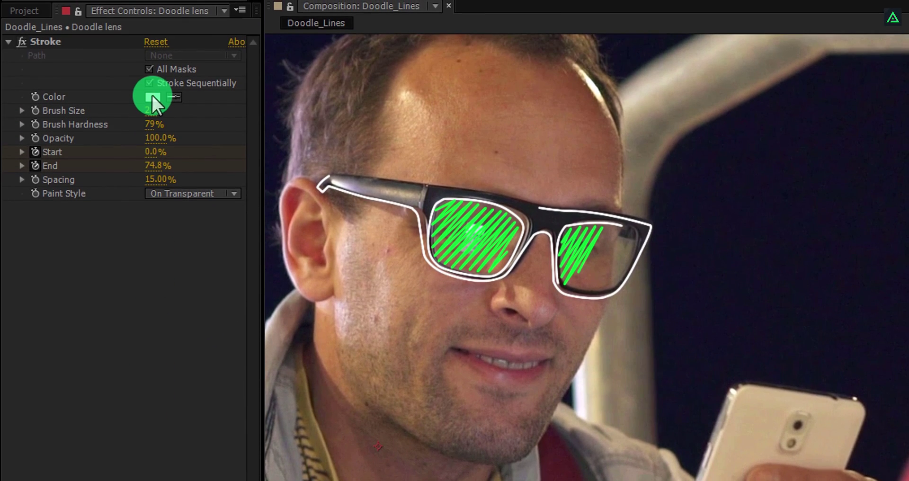
left_click(152, 96)
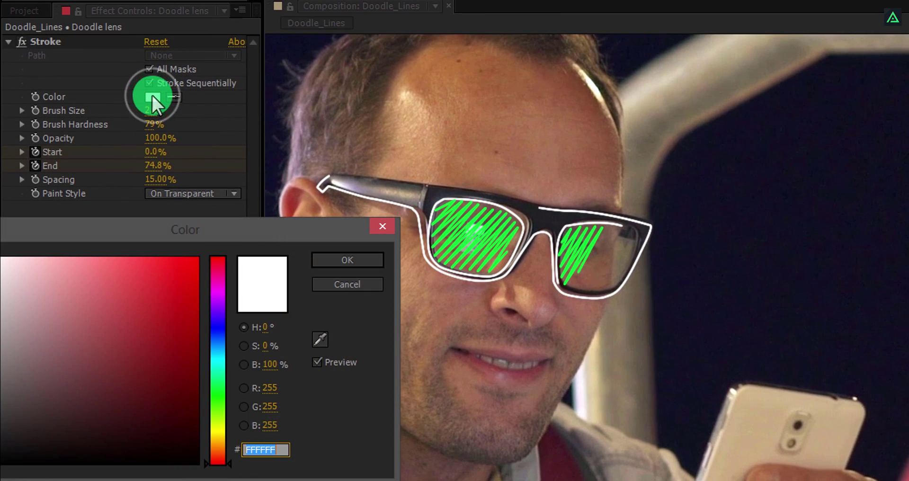
left_click(213, 424)
left_click_drag(187, 260, 205, 245)
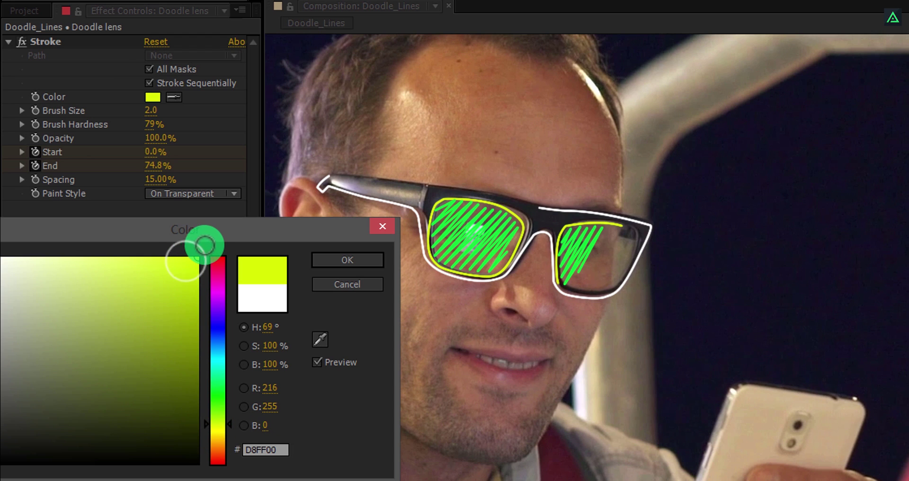
left_click_drag(211, 428, 217, 436)
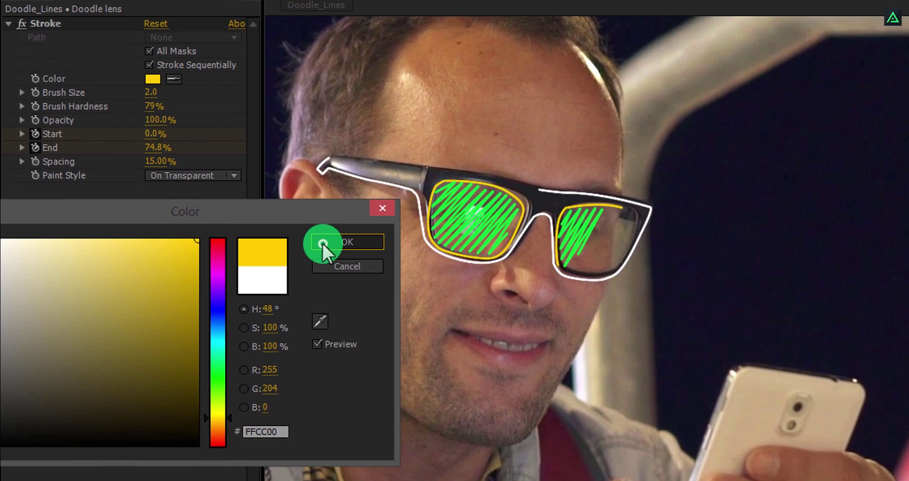
left_click(327, 261)
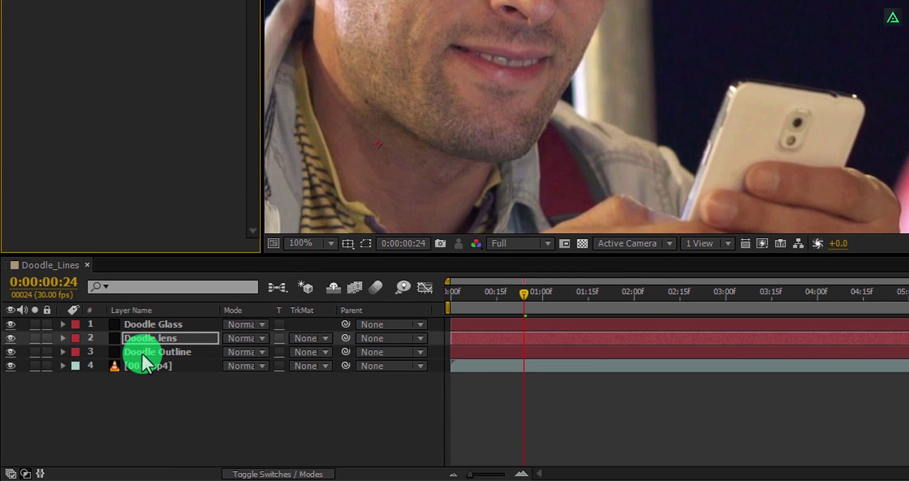
- In the Doodle Outline Stroke colour picker, shift the colour to blue 0090FF
left_click(142, 354)
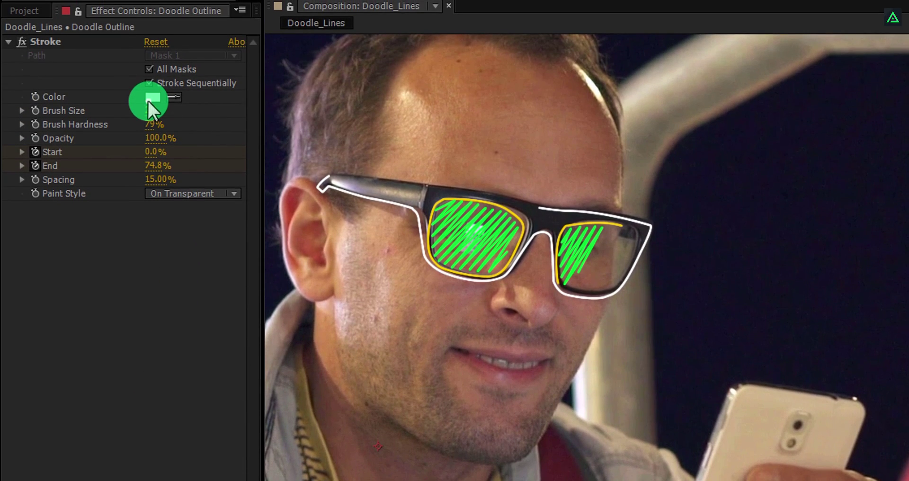
left_click(152, 98)
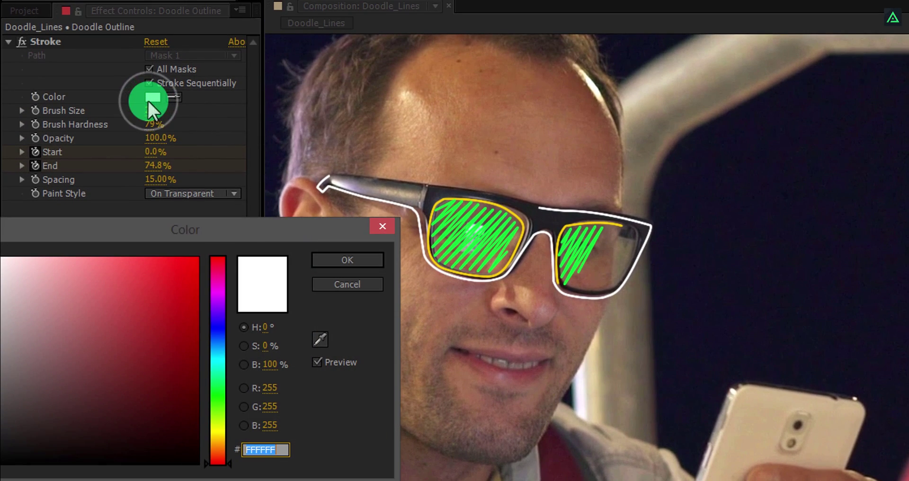
left_click(217, 428)
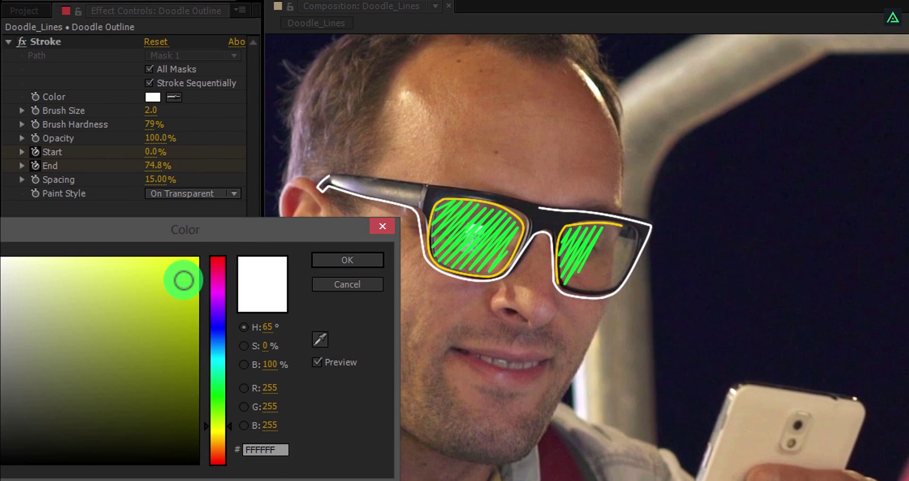
left_click_drag(183, 278, 197, 248)
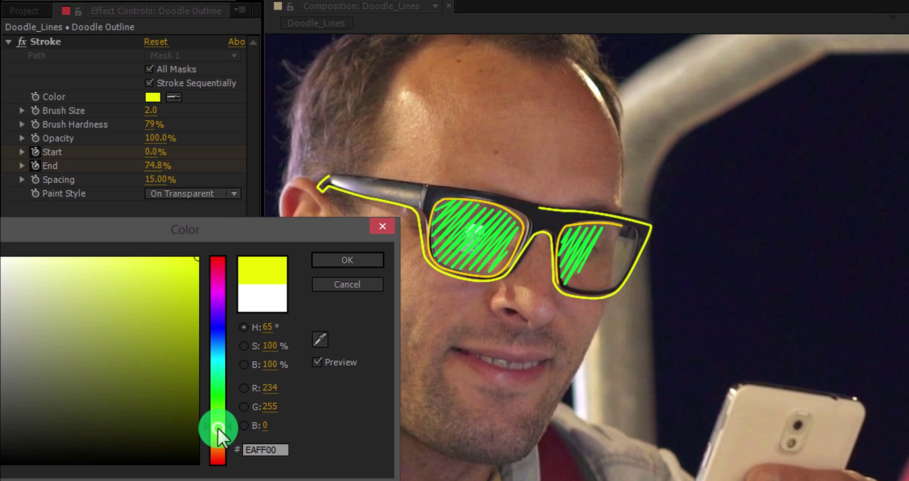
left_click_drag(218, 428, 217, 424)
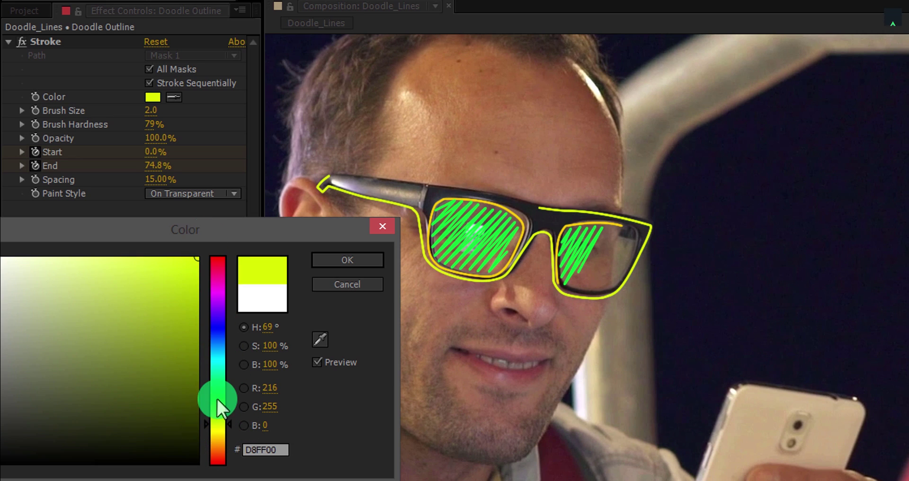
left_click(217, 345)
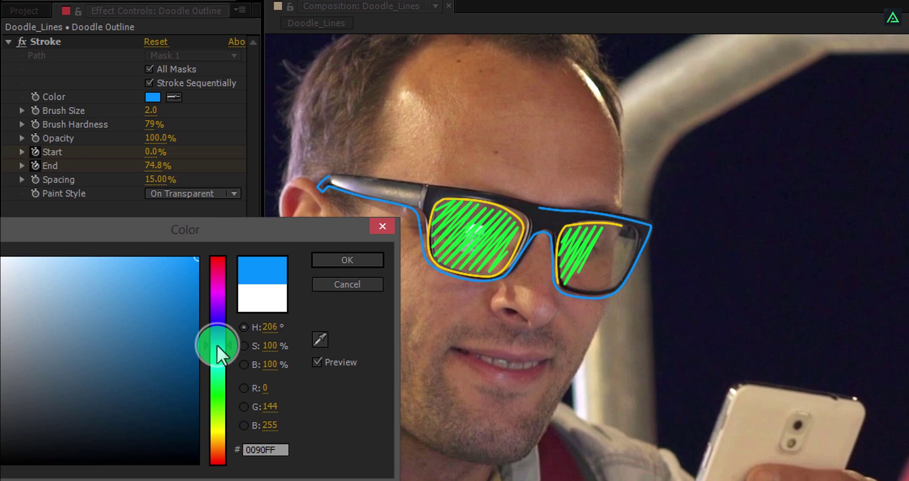
- Confirm the blue outline colour and apply the Glow effect to Doodle Outline
left_click(319, 261)
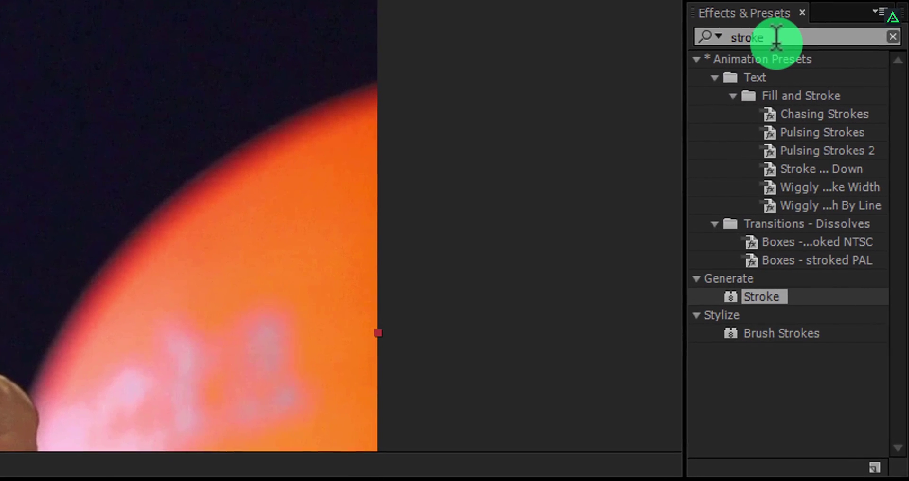
left_click(777, 37)
type("glow")
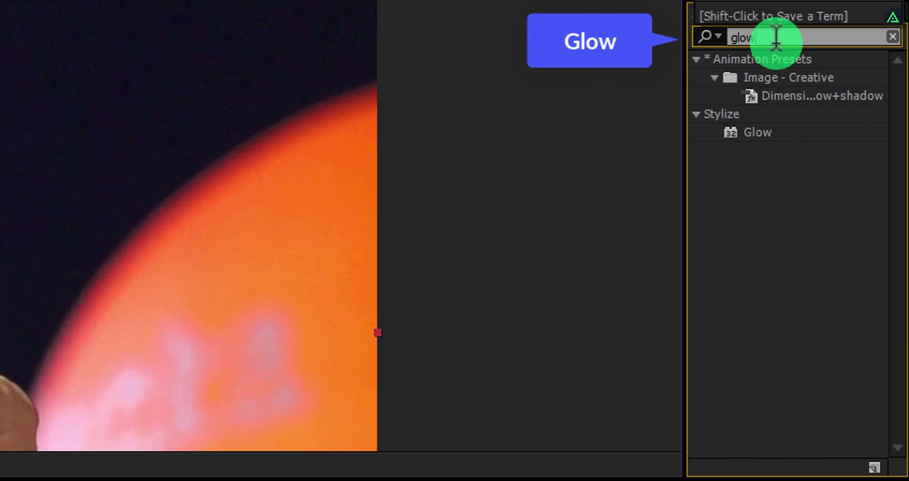
left_click(756, 134)
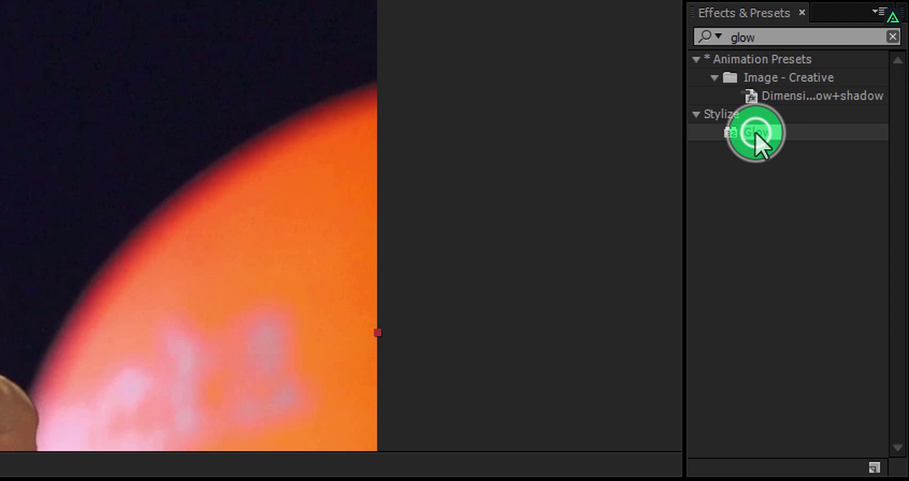
left_click_drag(756, 137, 335, 278)
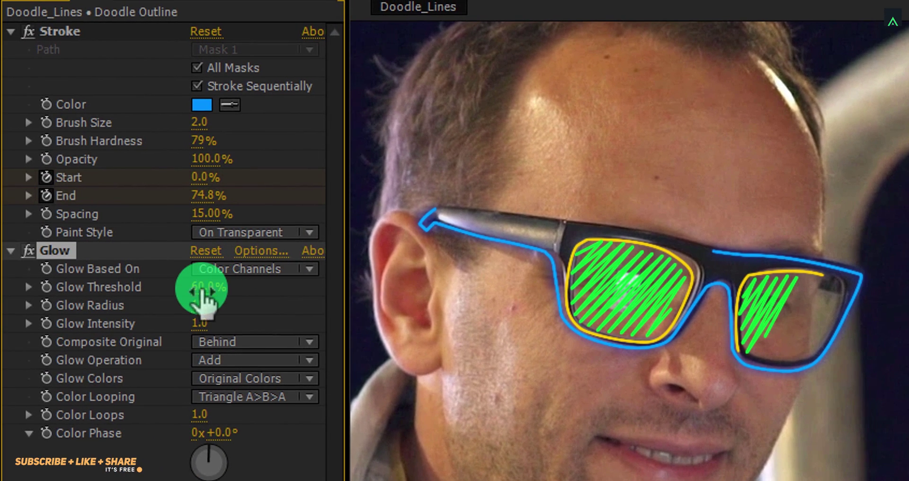
- Set Glow Threshold to 10% and Glow Radius to 100
left_click(204, 289)
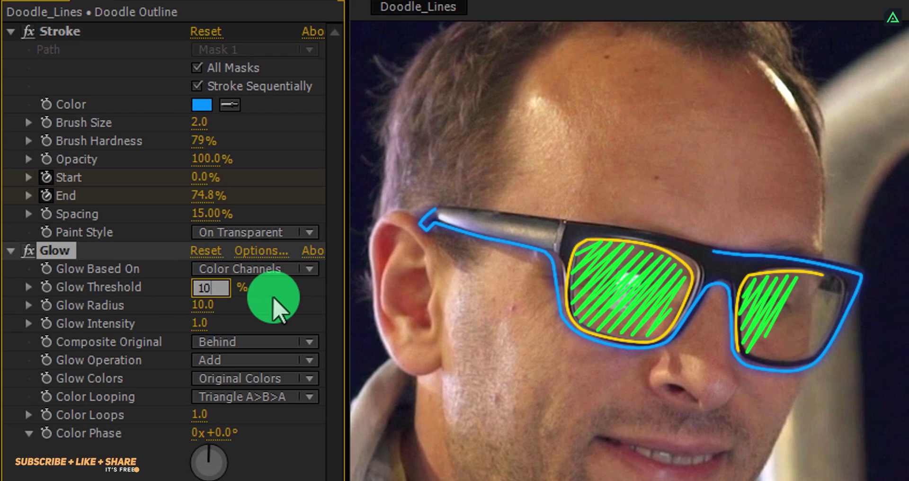
type("10")
key("Return")
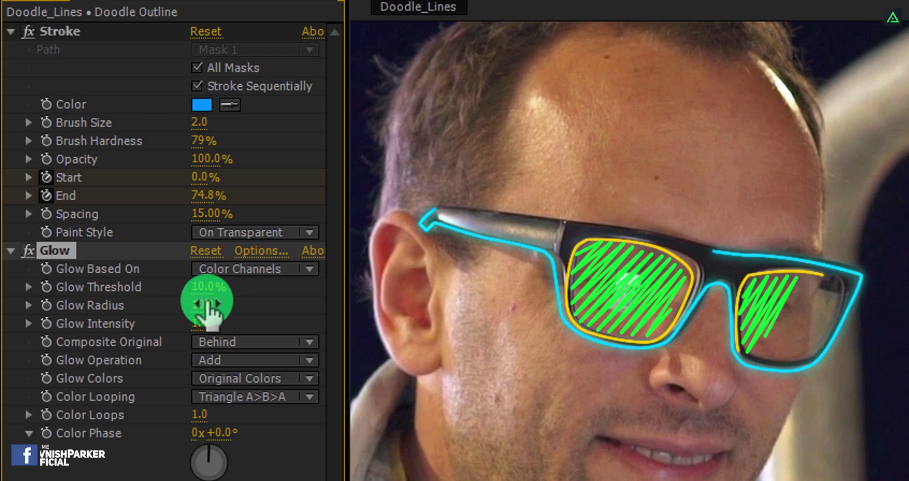
left_click(202, 304)
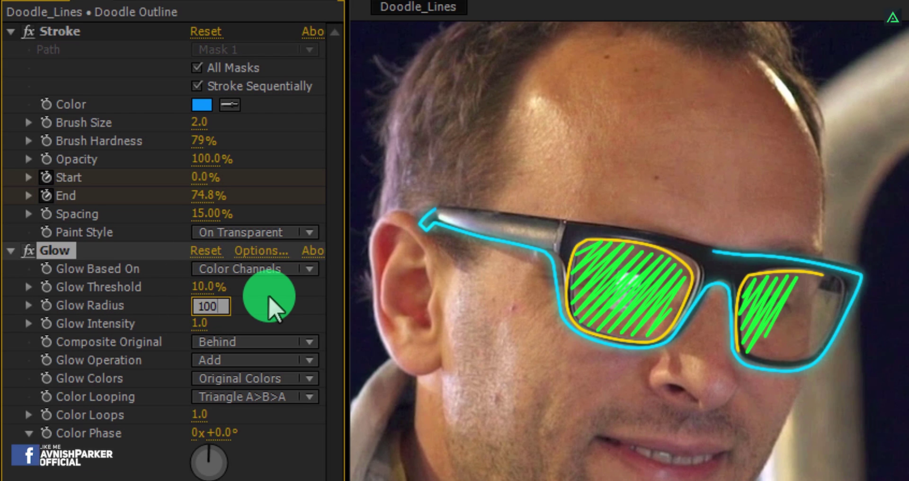
key("Return")
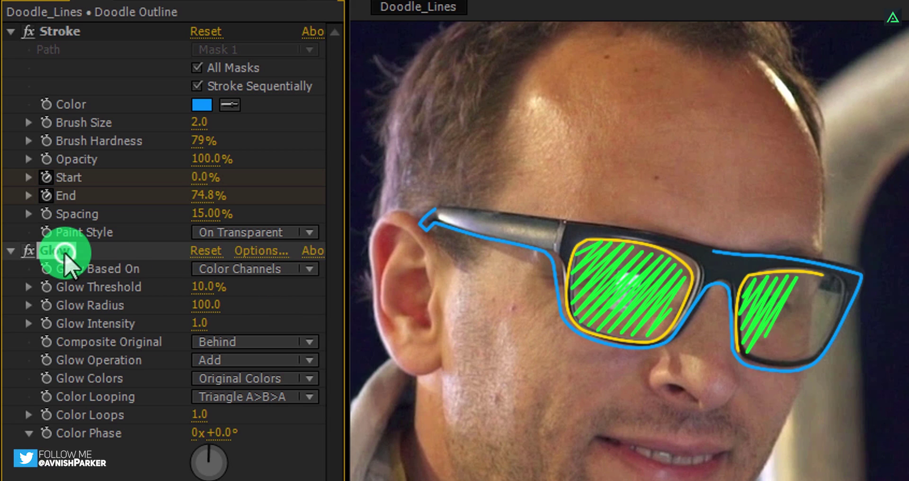
- Duplicate the outline's Glow as Glow 2 and copy both Glow effects
key("ctrl+d")
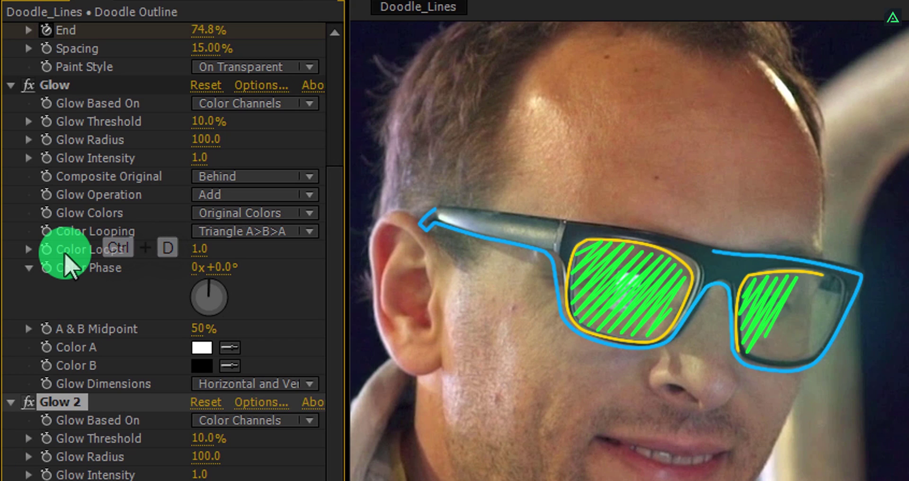
left_click(9, 85)
left_click(10, 269)
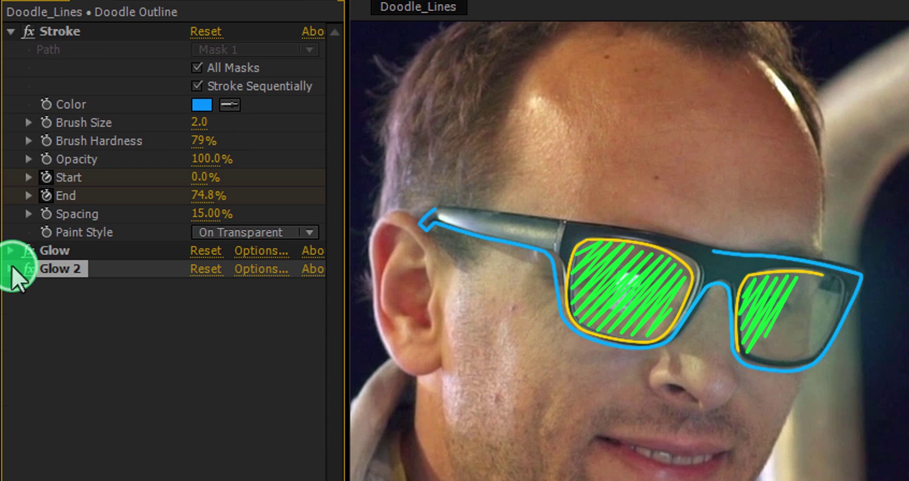
left_click(45, 252, "shift")
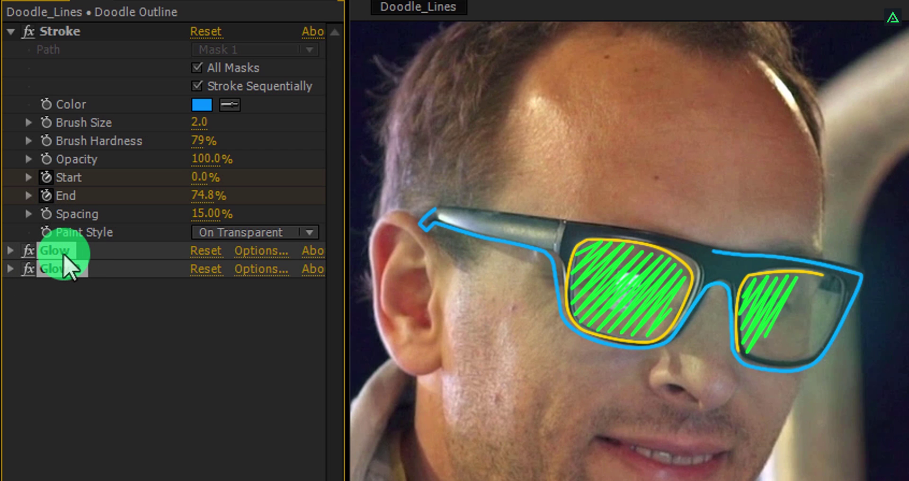
key("ctrl+c")
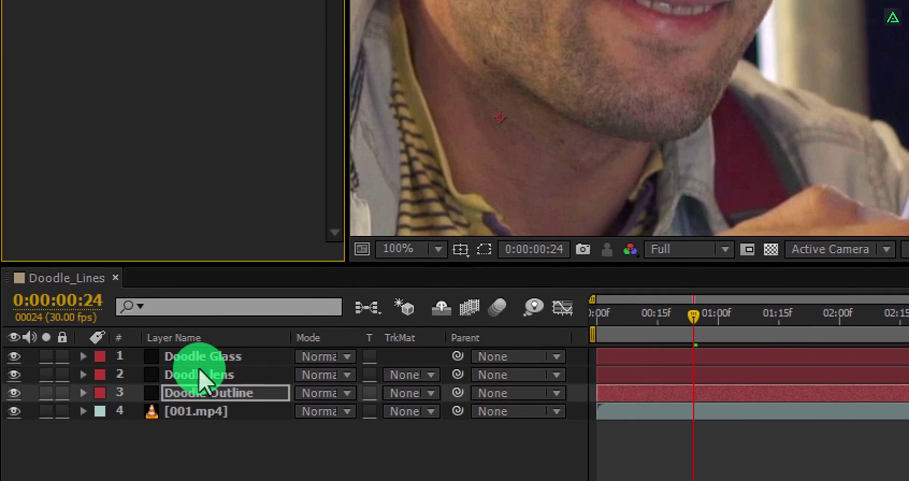
- Paste Glow and Glow 2 onto the Doodle lens and Doodle Glass layers
left_click(200, 371)
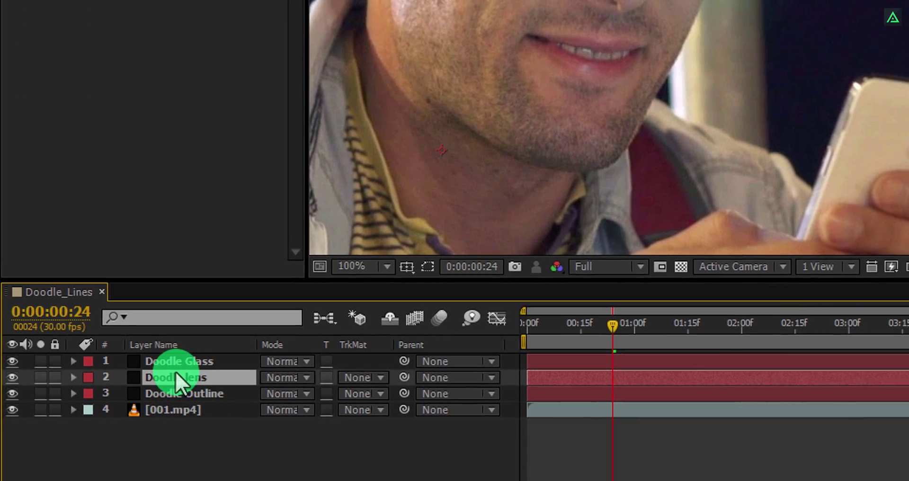
key("ctrl+v")
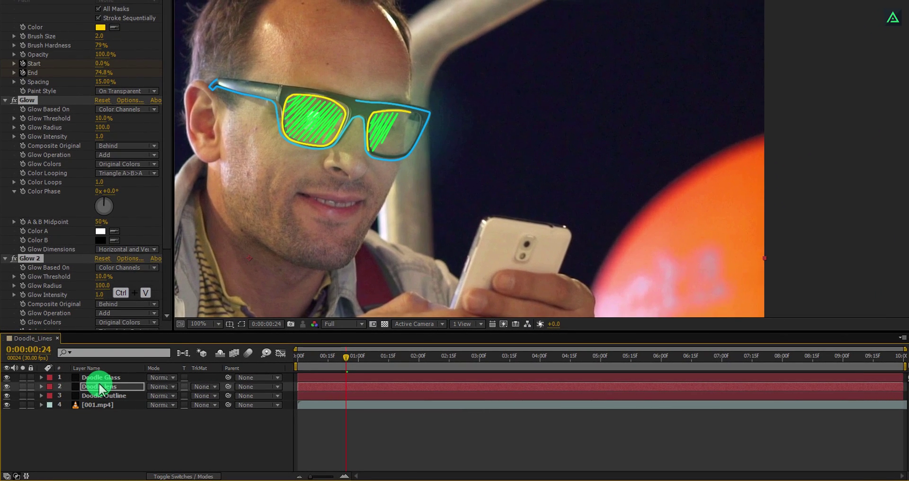
left_click(99, 377)
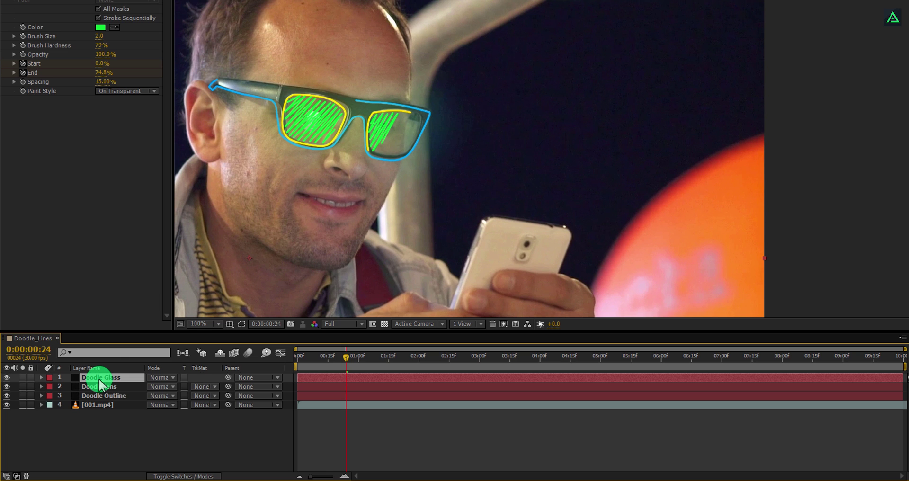
key("ctrl+v")
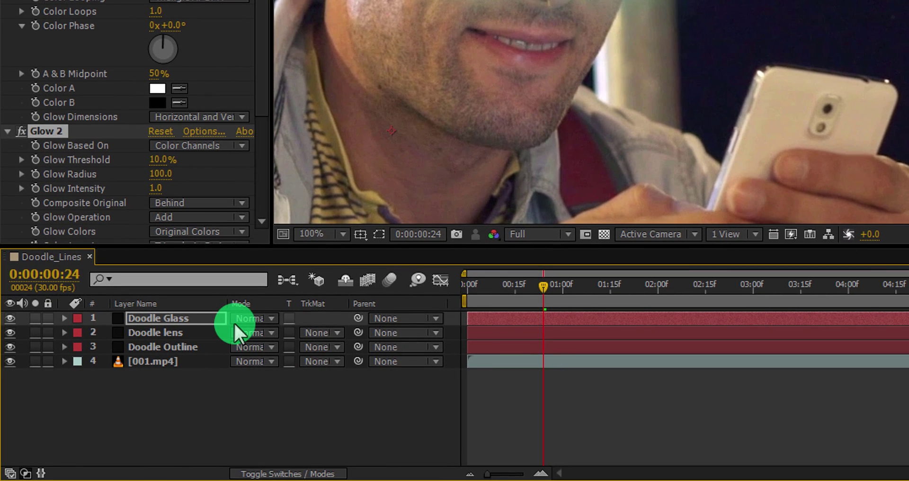
- Show the Modes column and switch all three doodle layers' blend mode to Screen
key("F4")
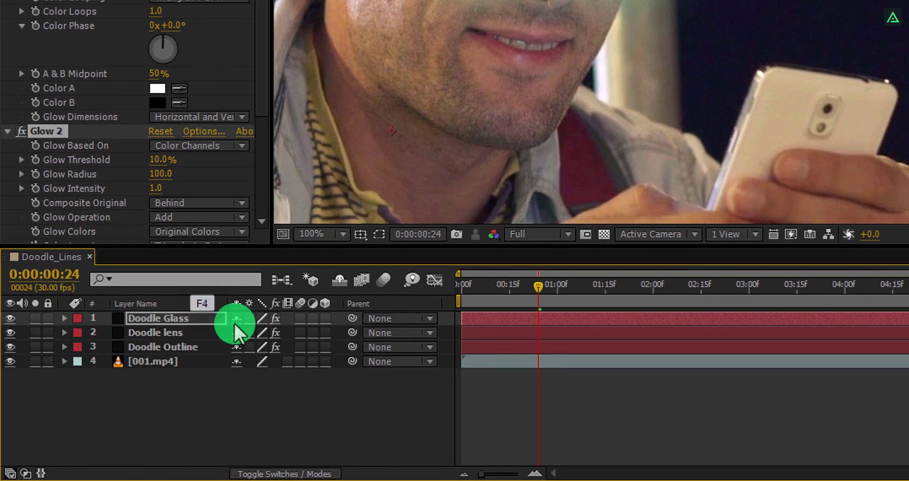
key("F4")
key("F4")
key("F4")
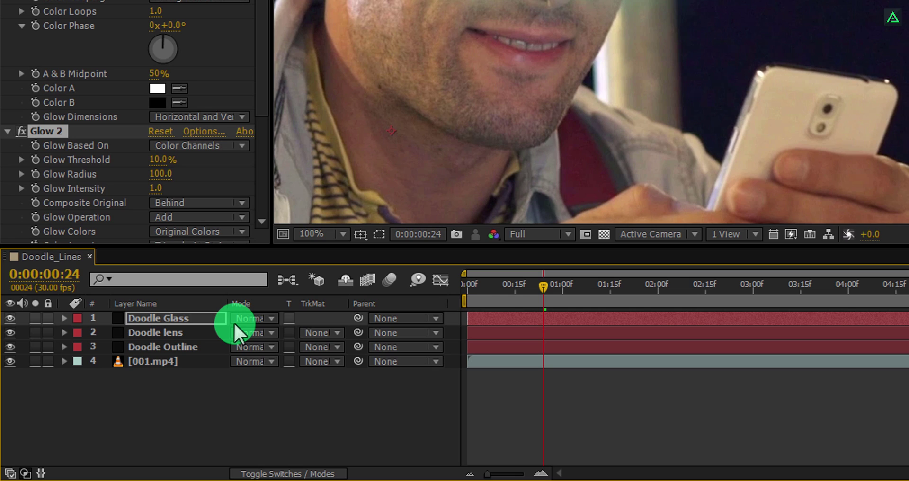
right_click(250, 301)
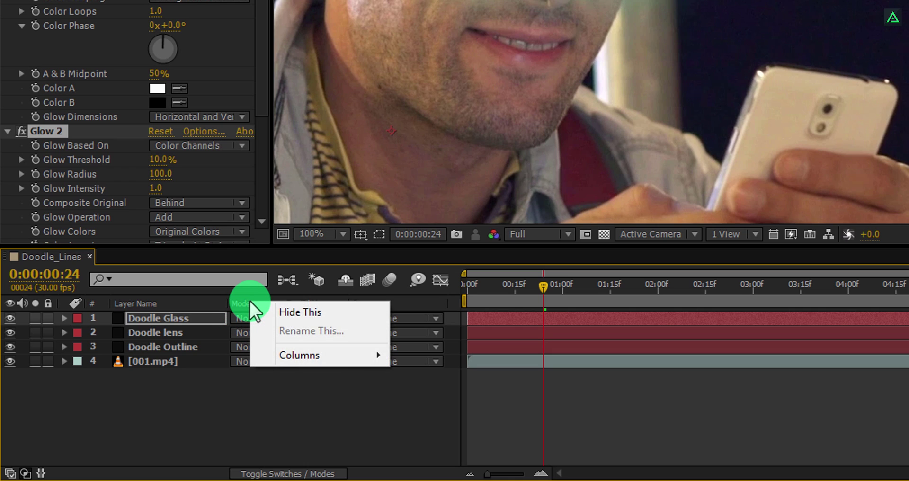
mouse_move(280, 355)
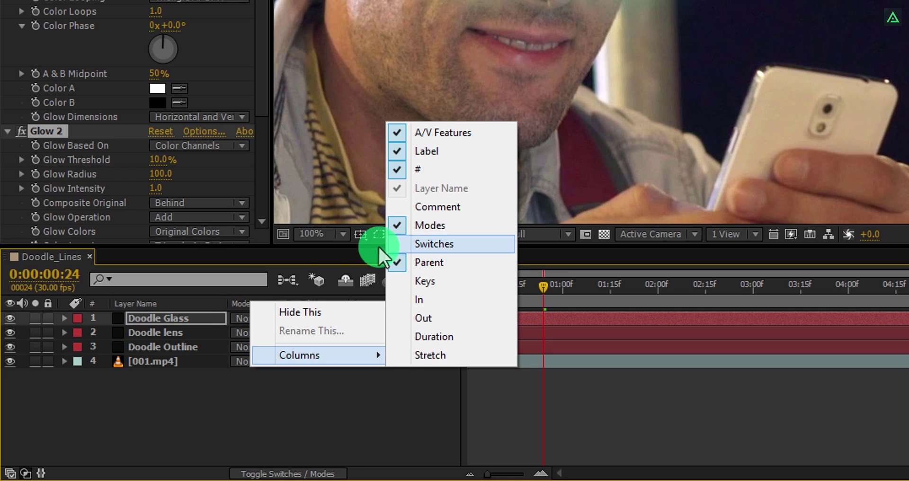
left_click(174, 319)
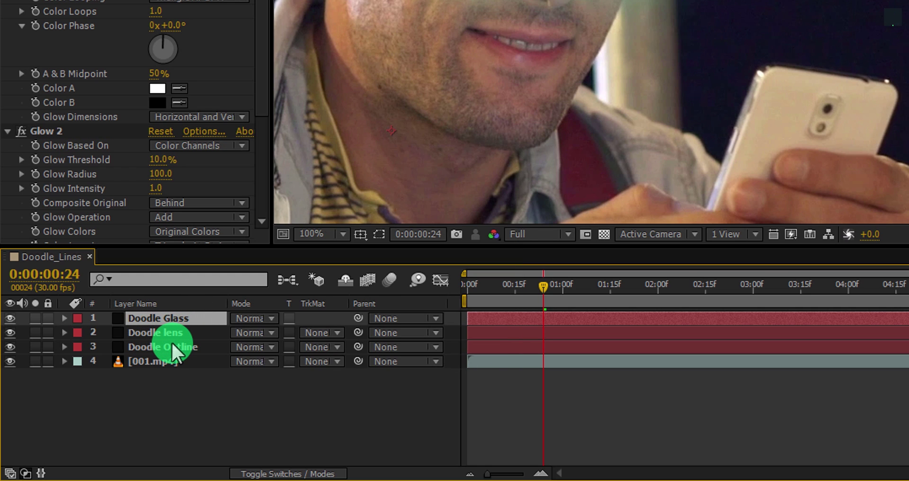
left_click(170, 342, "shift")
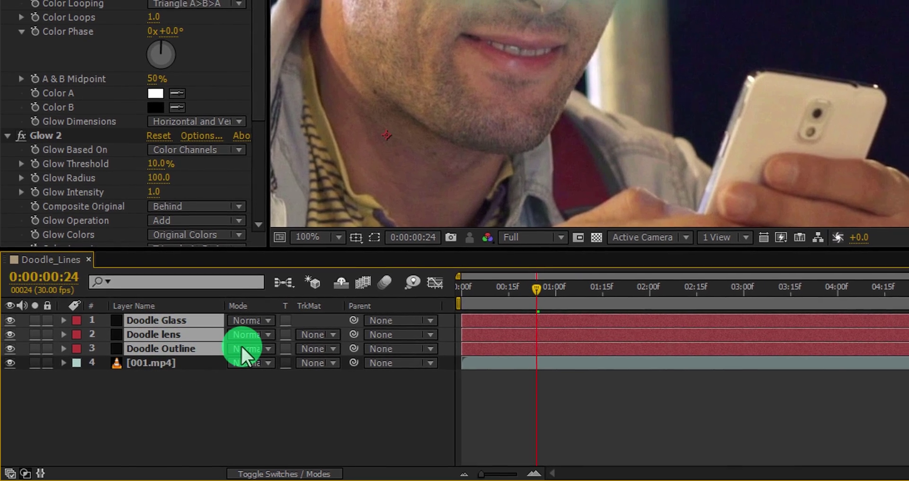
left_click(241, 345)
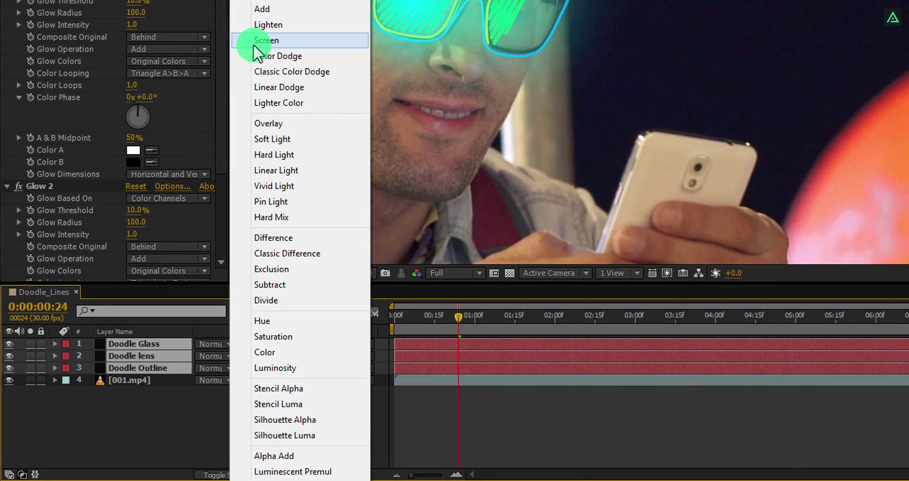
left_click(252, 44)
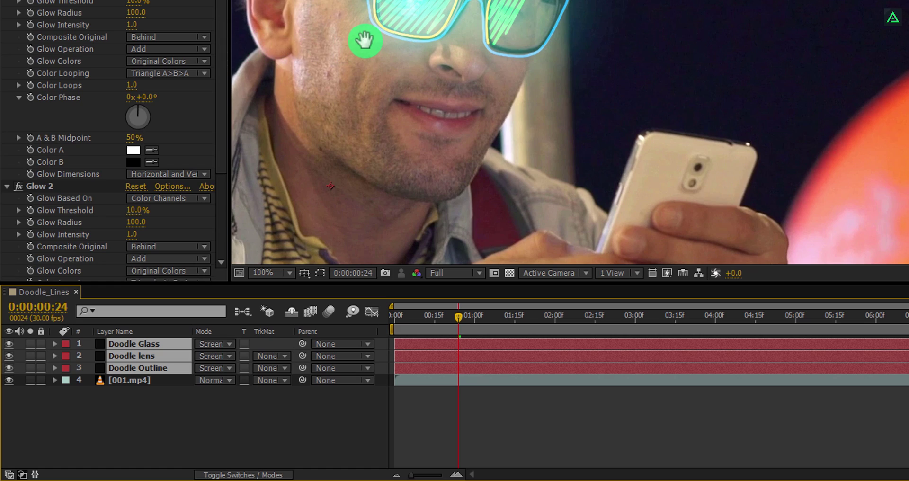